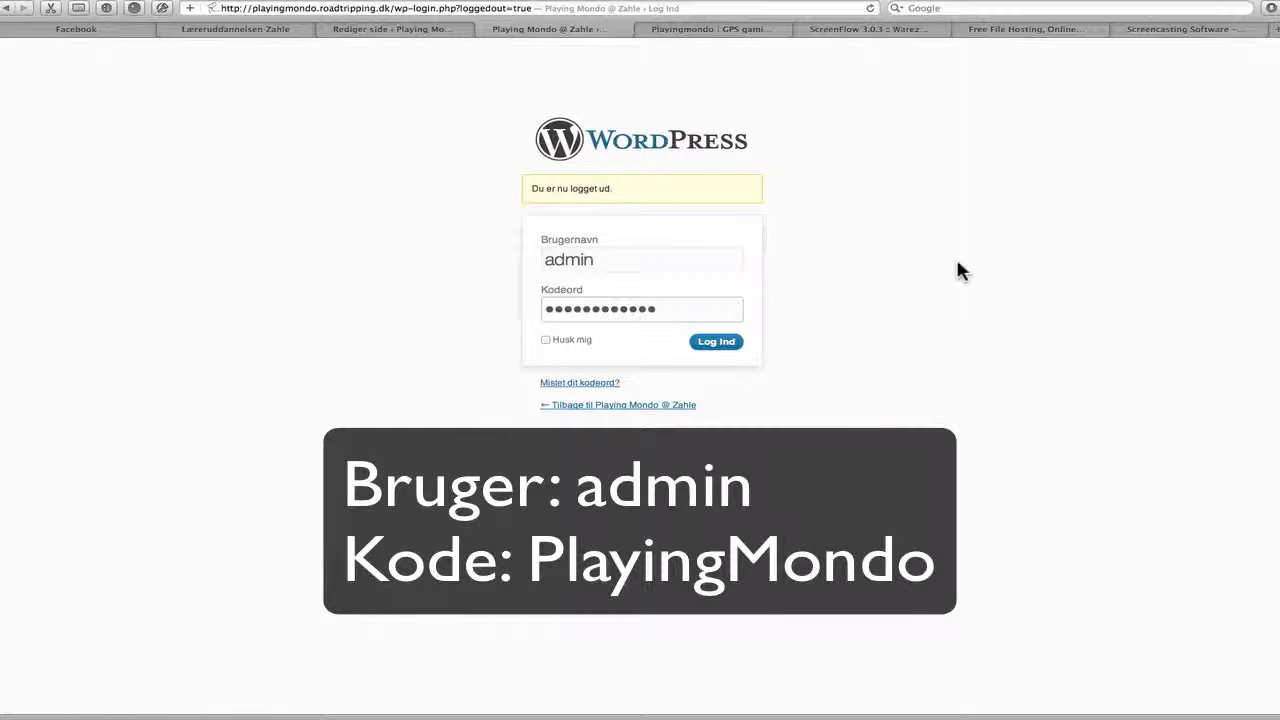
Log in to the WordPress admin and look over the dashboard sections down to the site statistics.
click(700, 344)
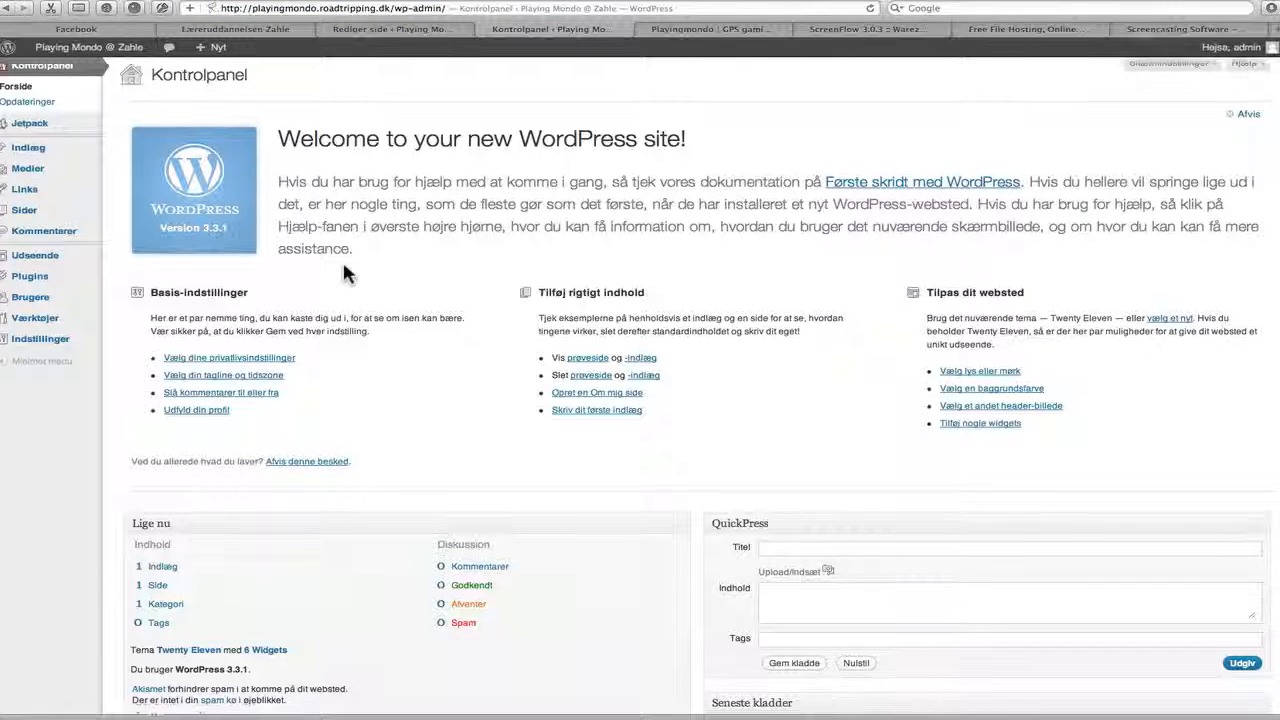
scroll(343, 270, down, 5)
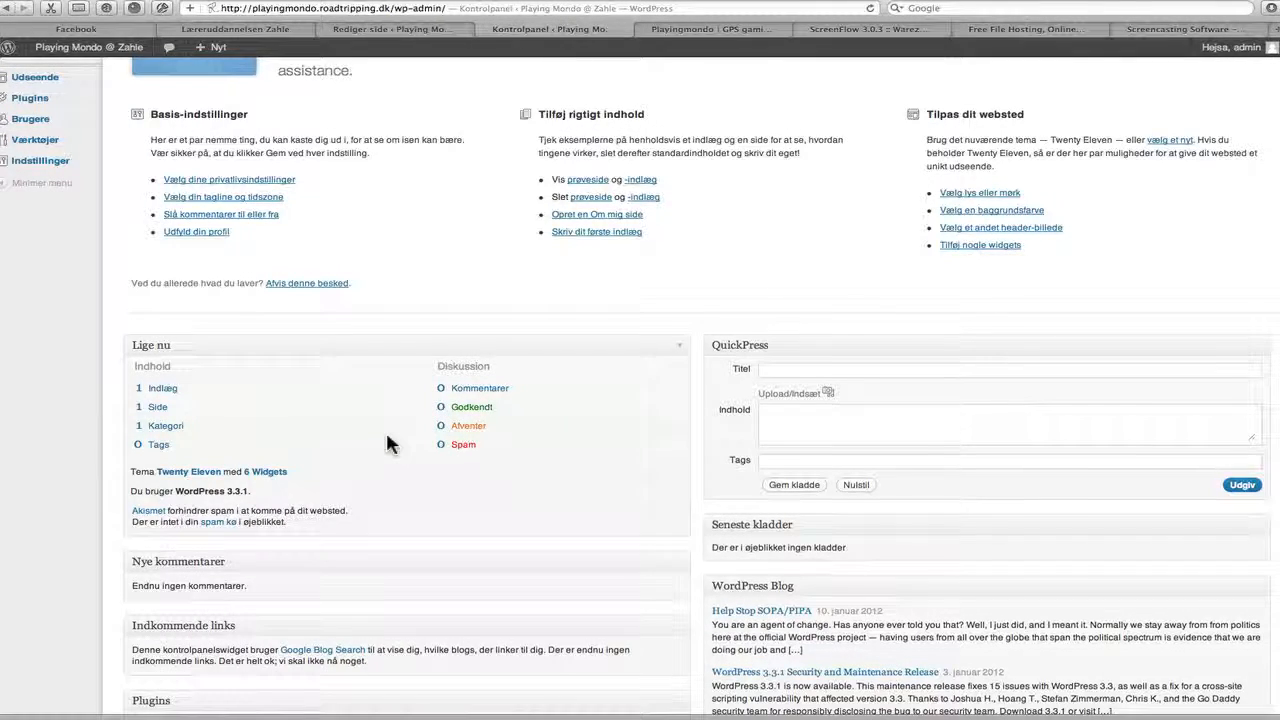
scroll(387, 436, down, 3)
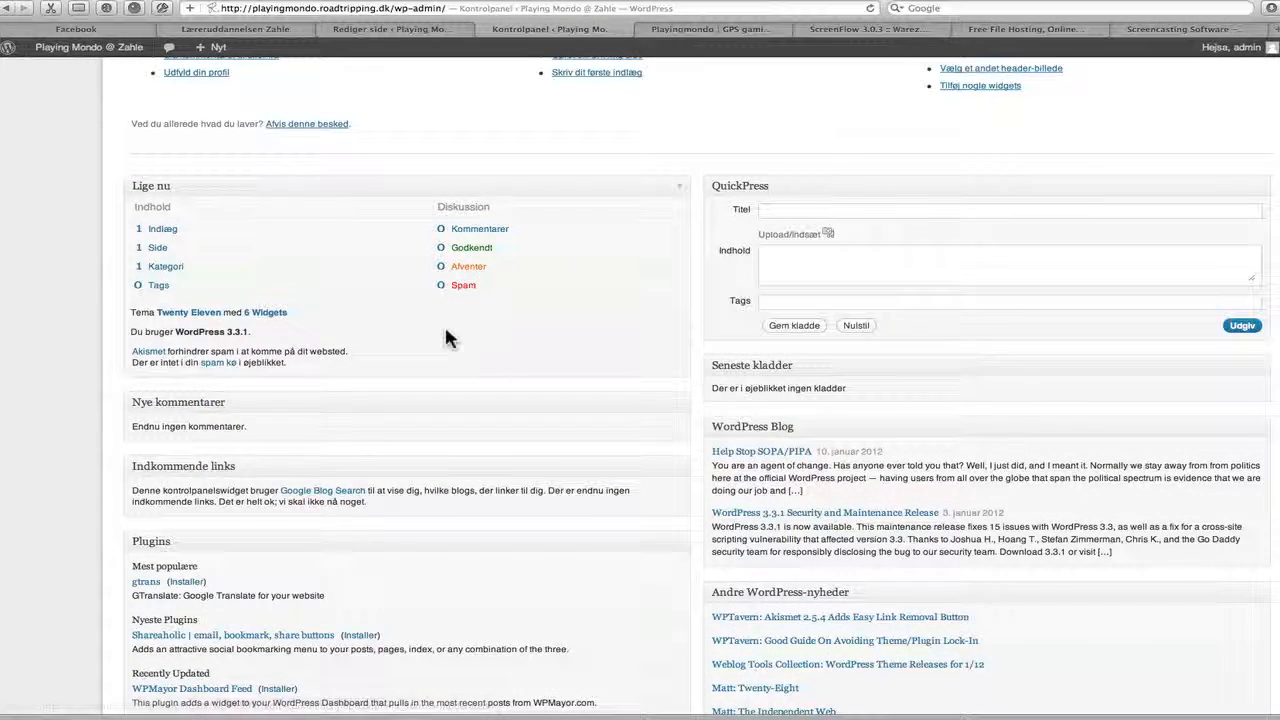
scroll(444, 324, down, 2)
scroll(444, 324, down, 4)
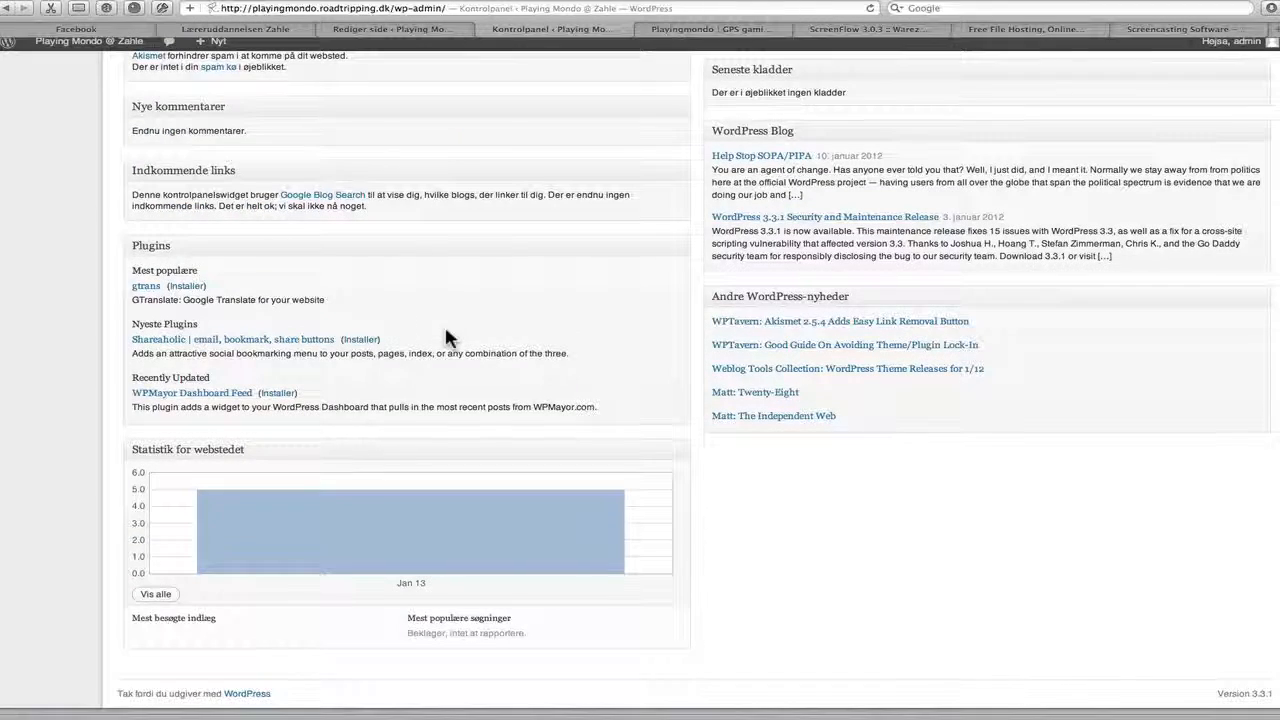
mouse_move(358, 566)
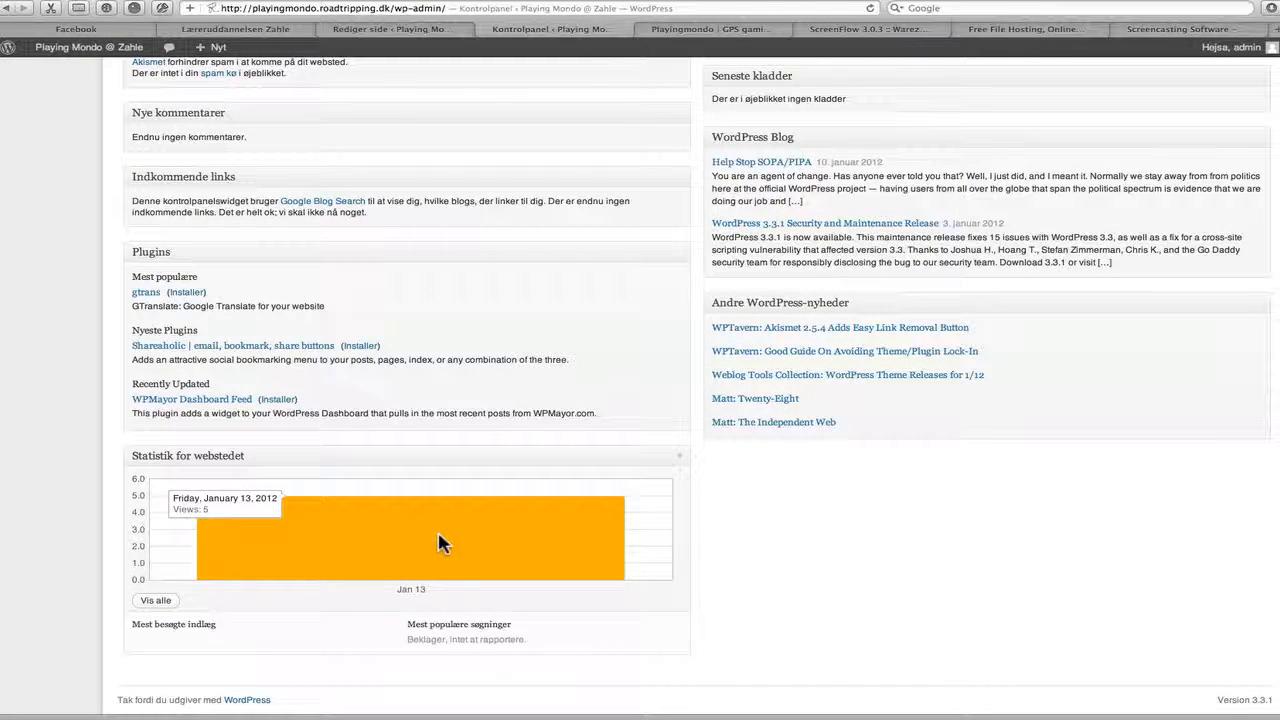
scroll(463, 345, up, 10)
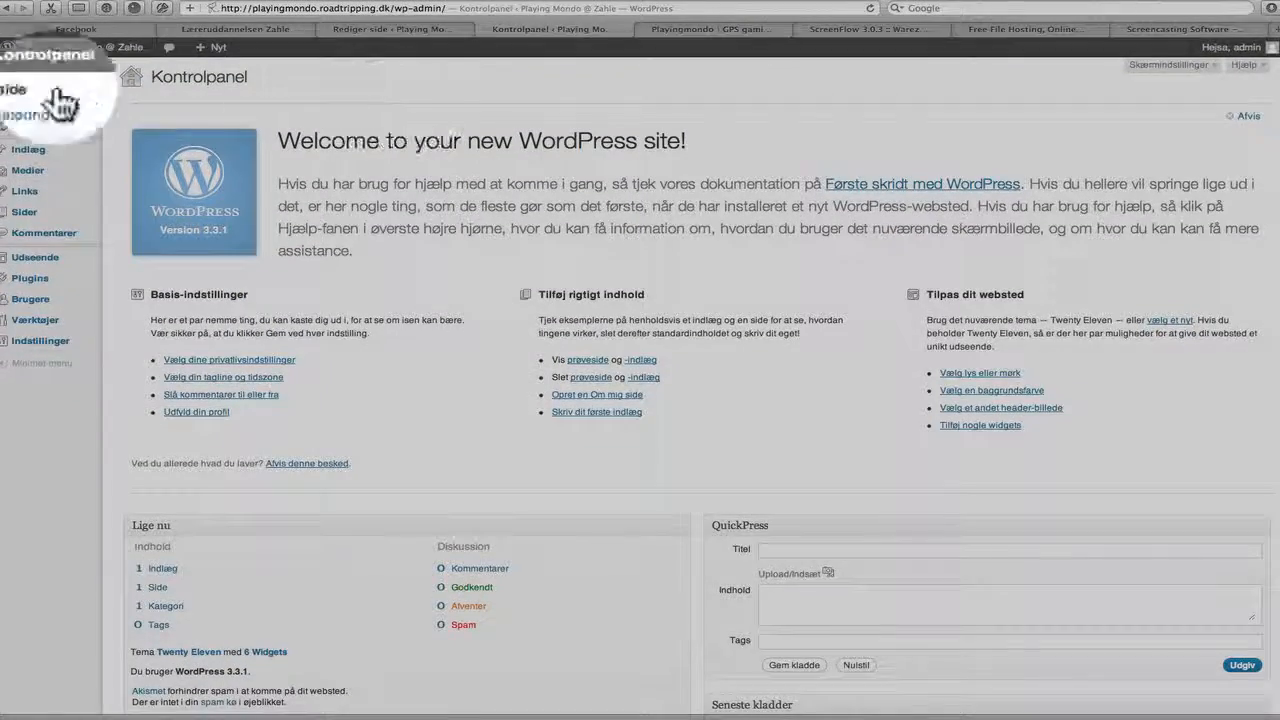
Start a new post and title it "Dette er et indlæg".
mouse_move(58, 164)
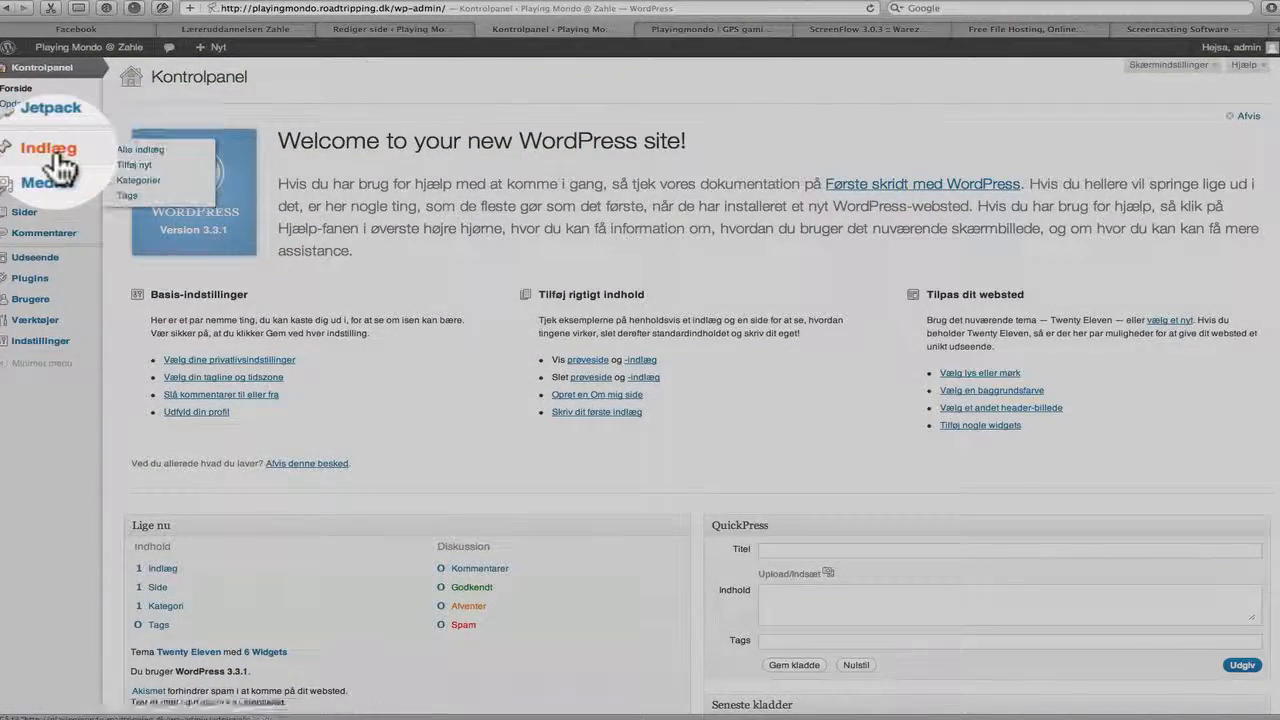
click(138, 166)
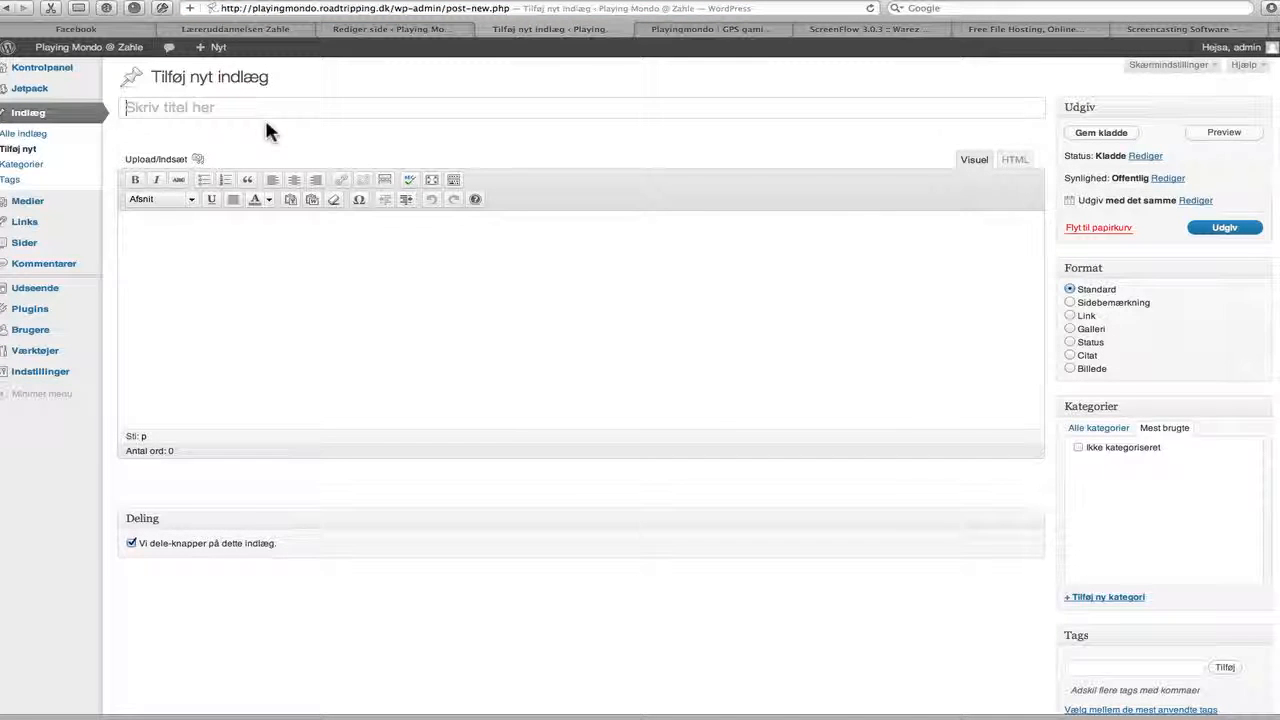
text(Dette er et)
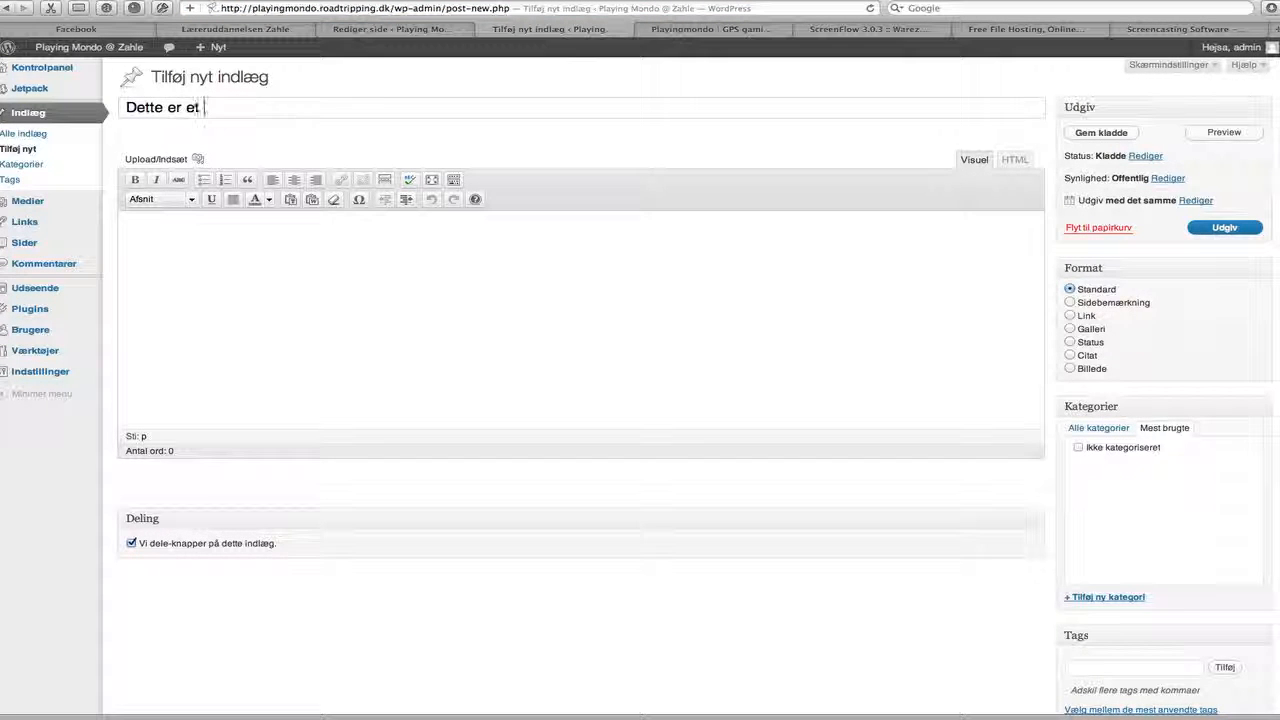
text( indlæg)
Write "Prøv at se den her smarte video." as the post's body text.
click(314, 321)
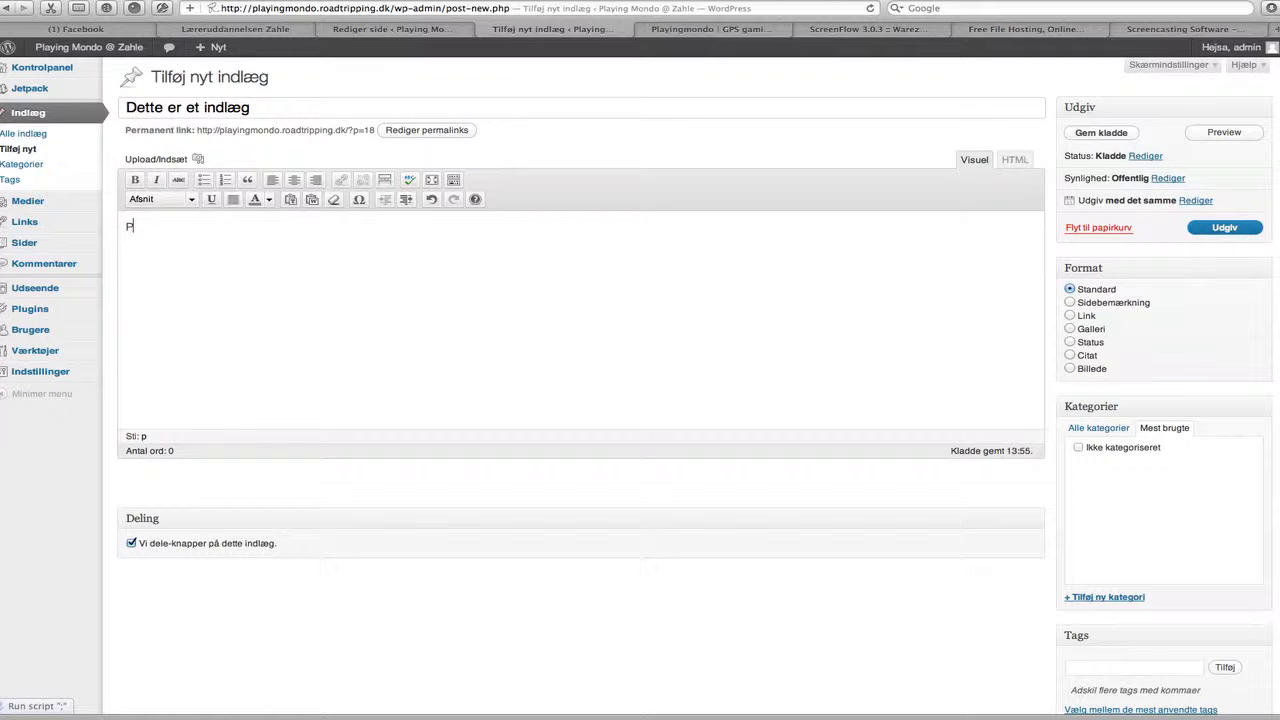
text(at se den her smarte t)
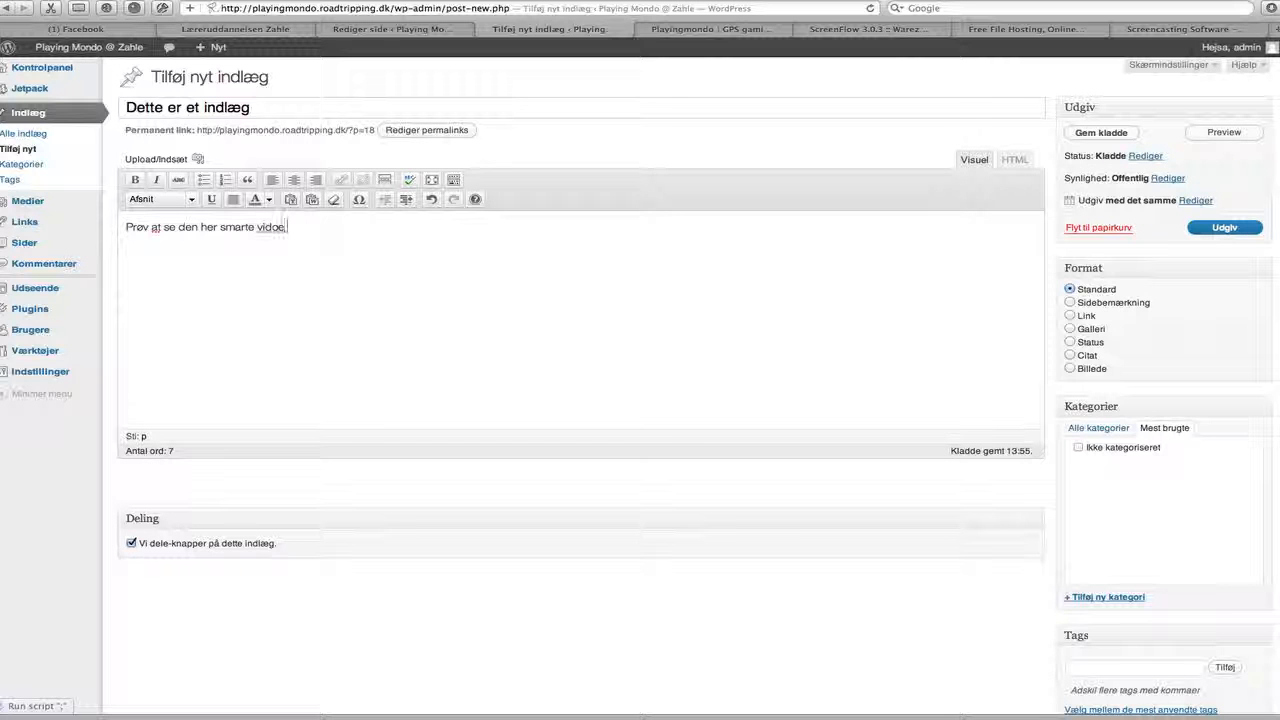
key(BackSpace)
key(BackSpace)
key(BackSpace)
text(eo)
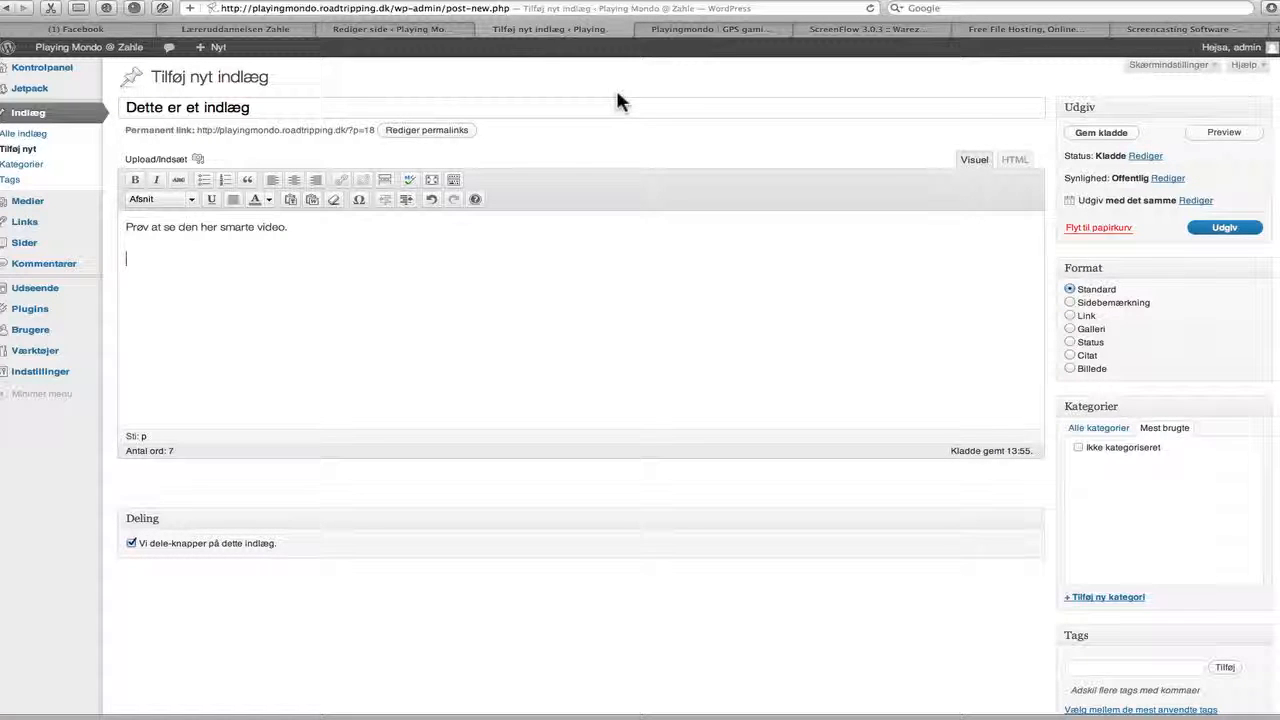
Load YouTube in the browser tab showing the ScreenFlow page and open the video "Mozart : String Quartet No 17 In B Flat Major K 458".
click(1170, 57)
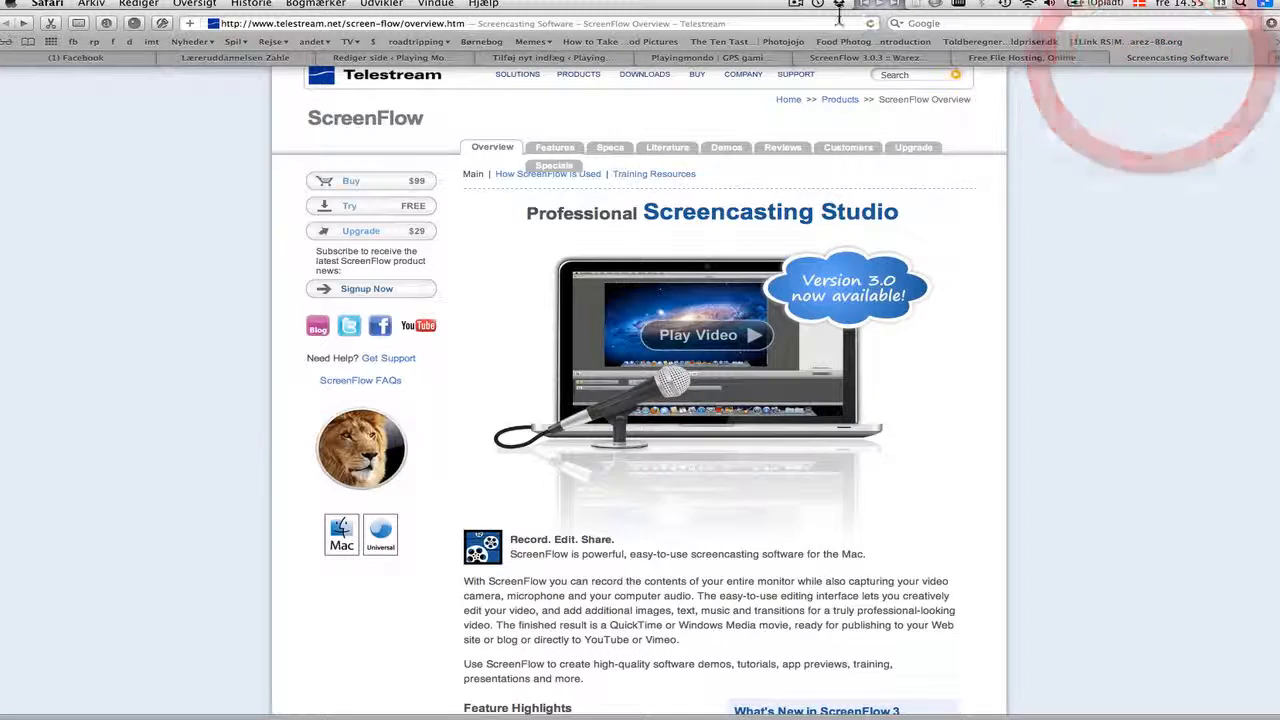
click(650, 22)
text(youtube.)
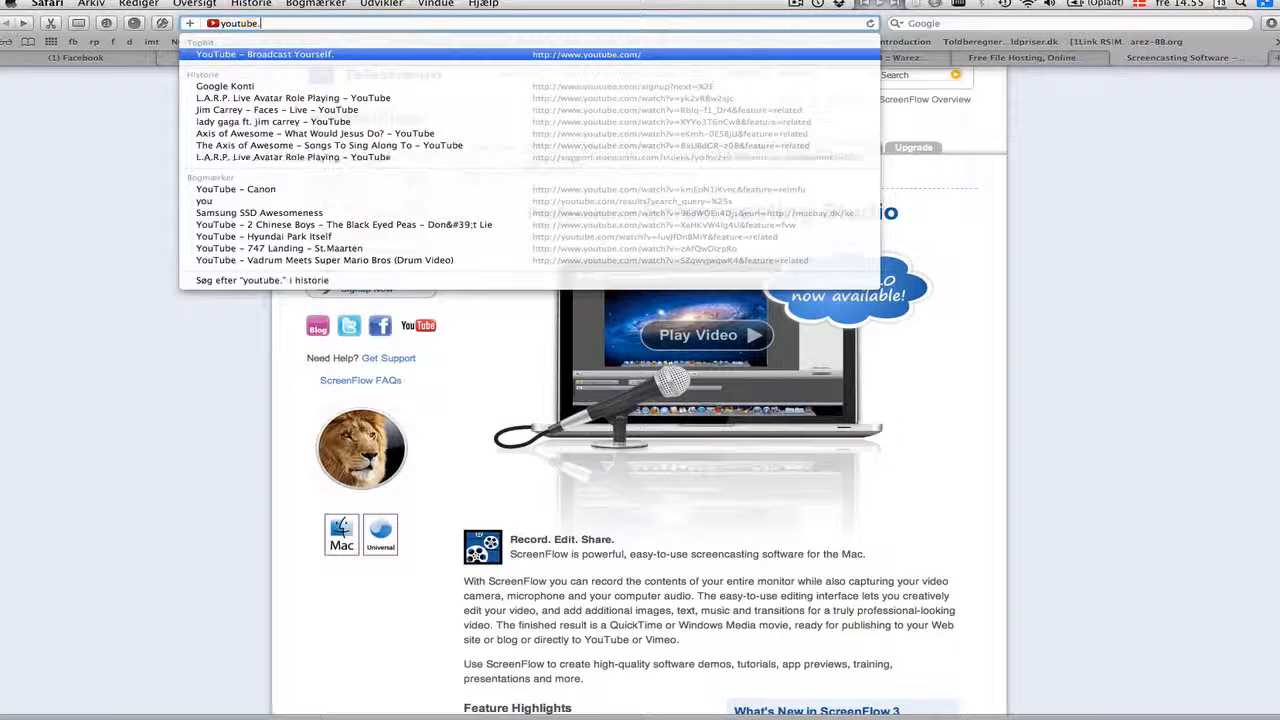
key(Return)
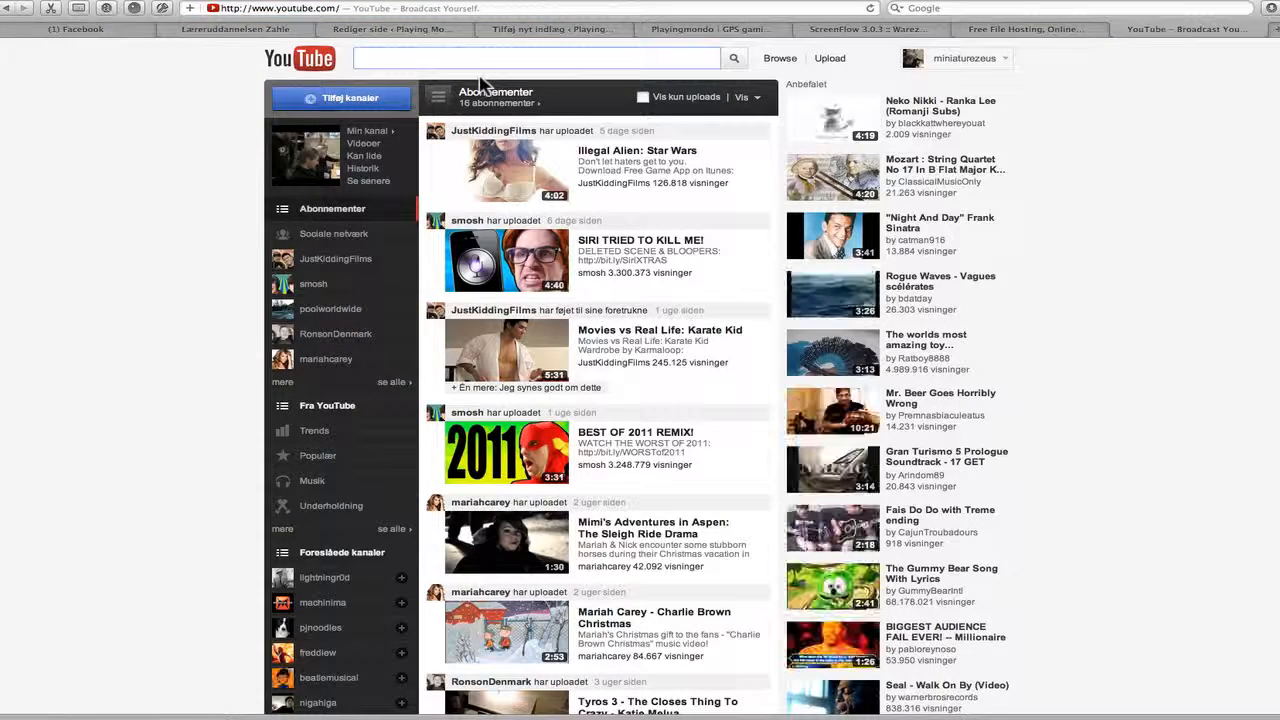
text(5)
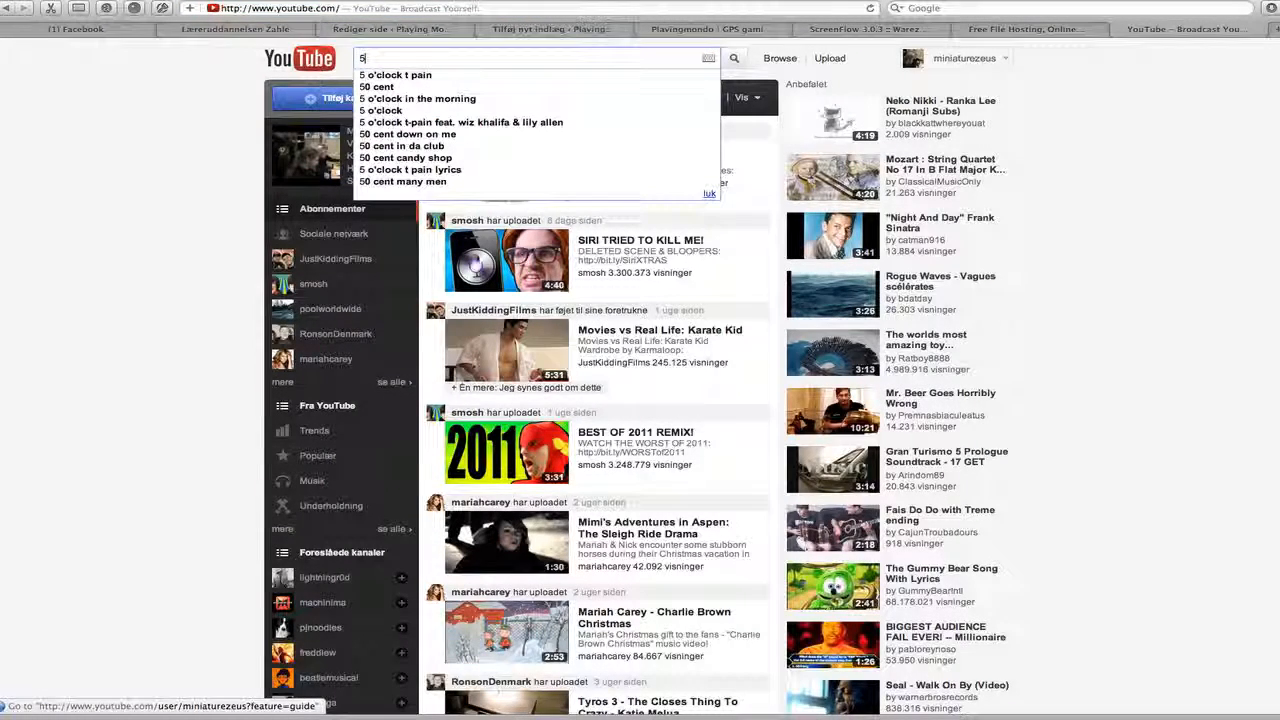
key(BackSpace)
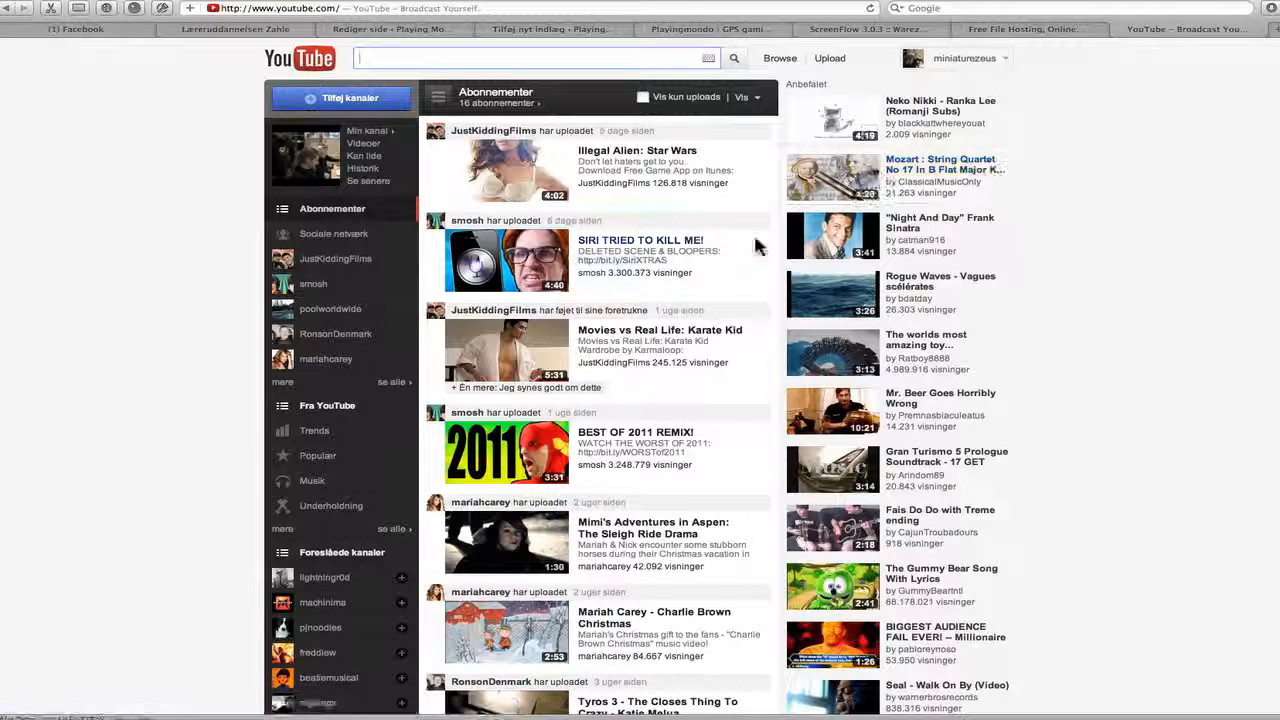
click(833, 172)
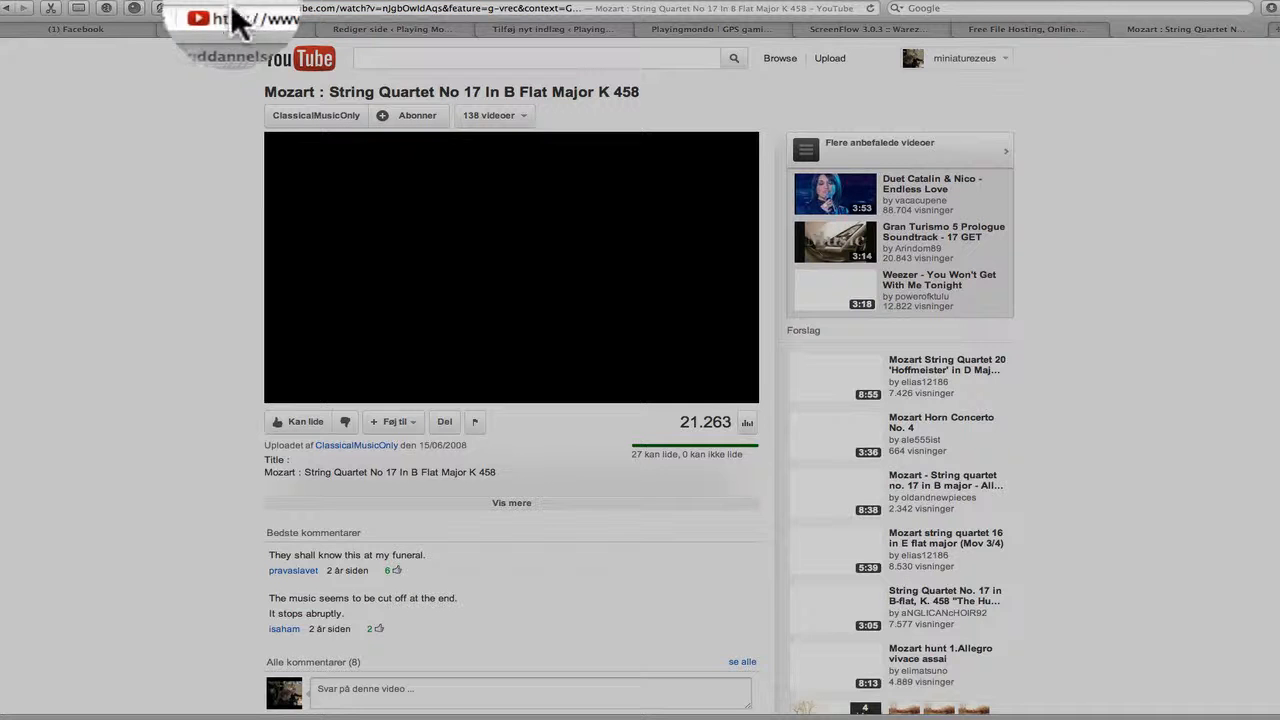
click(231, 9)
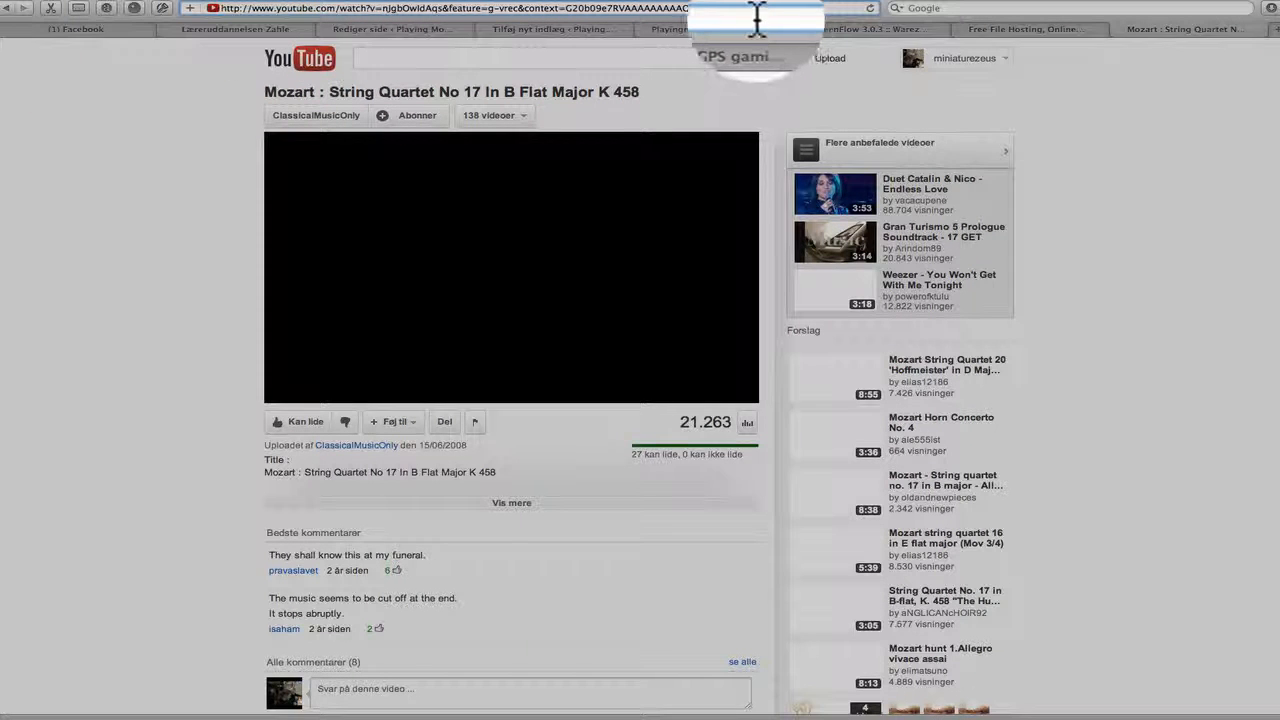
drag(757, 9, 447, 20)
key(BackSpace)
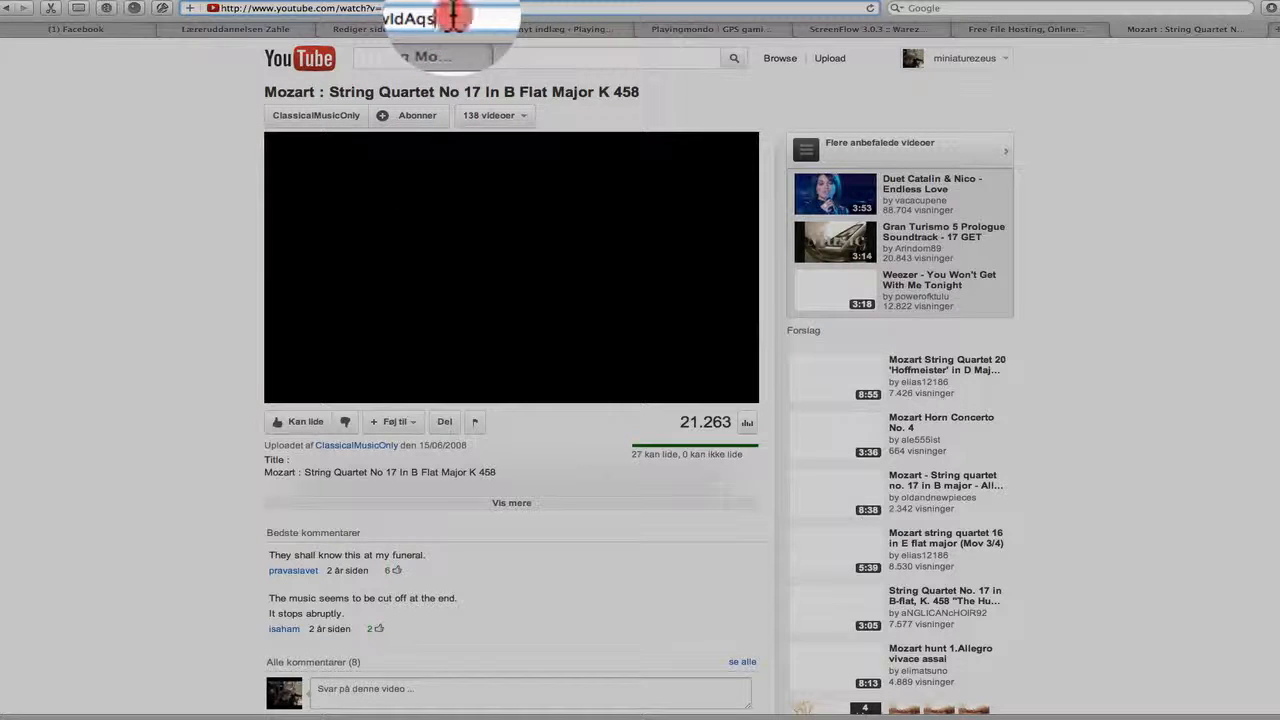
key(Return)
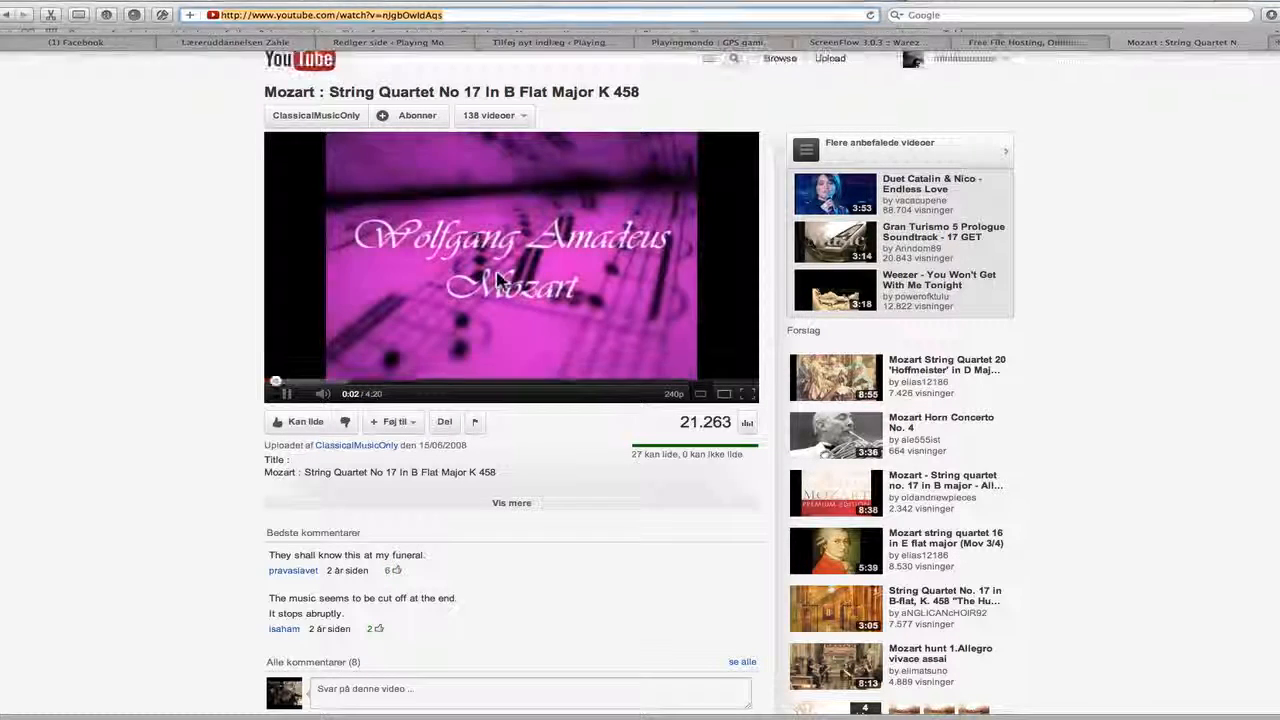
click(277, 391)
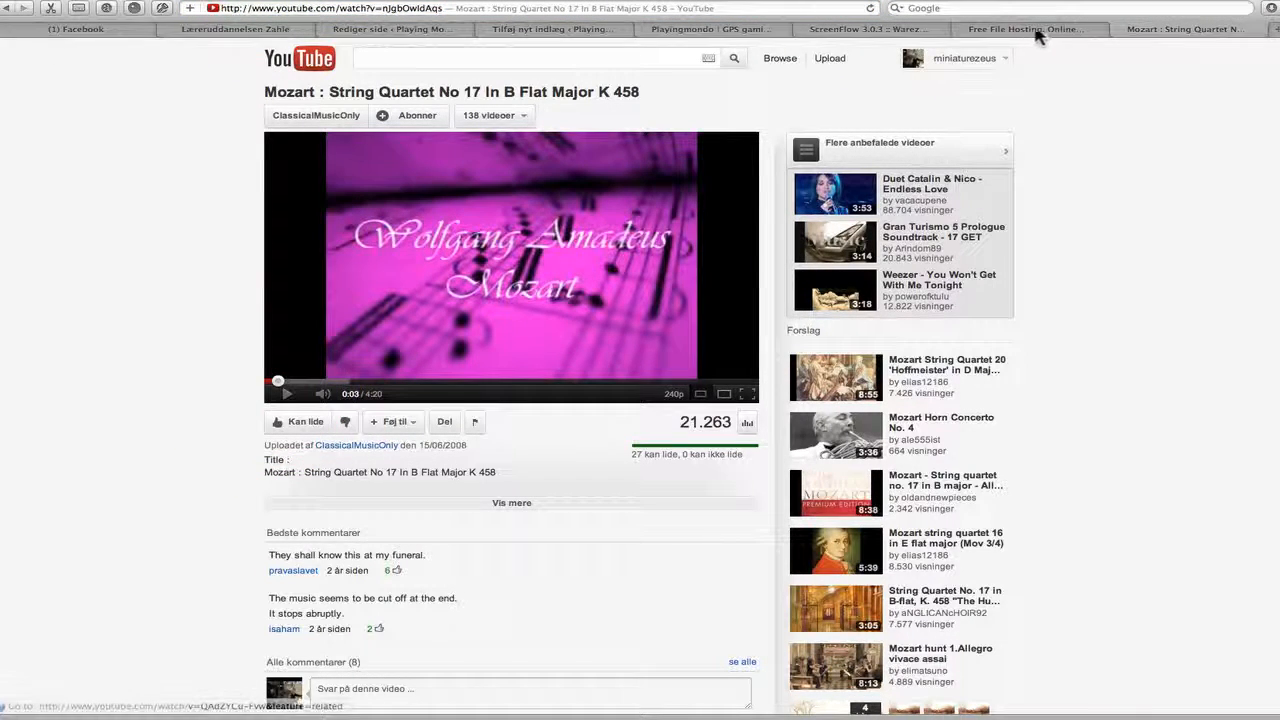
click(555, 30)
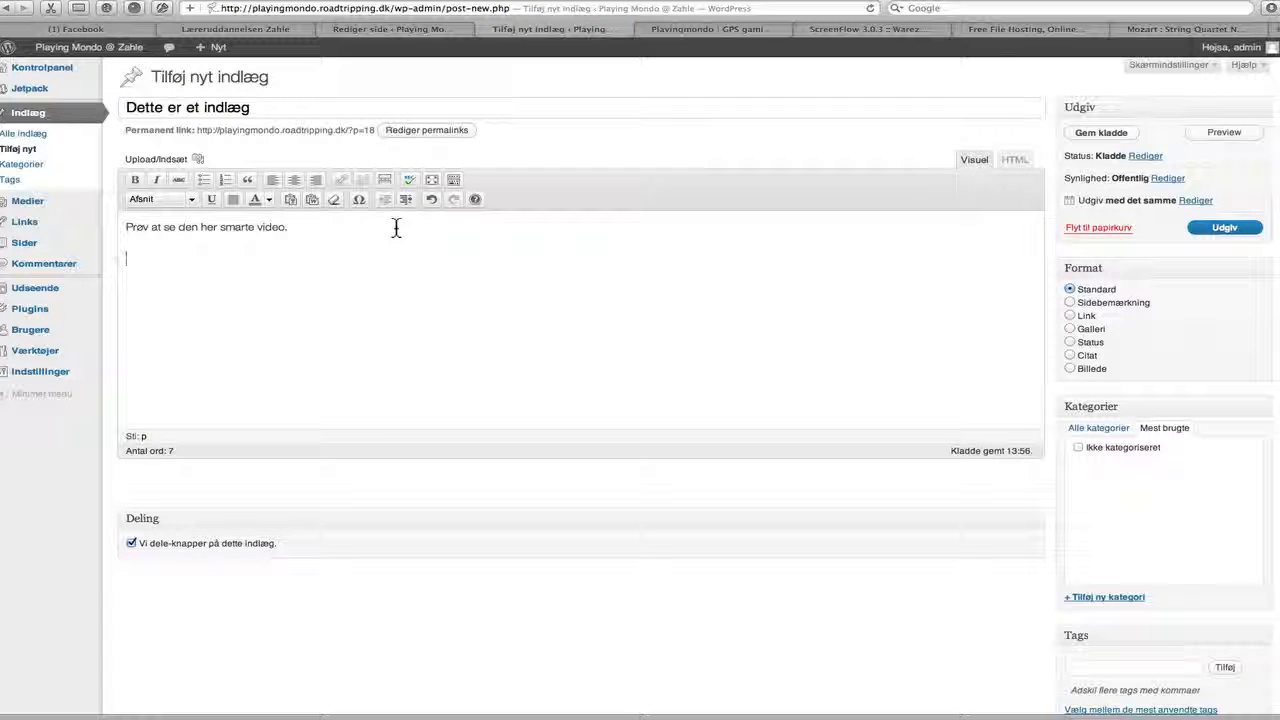
key(super+bracketleft)
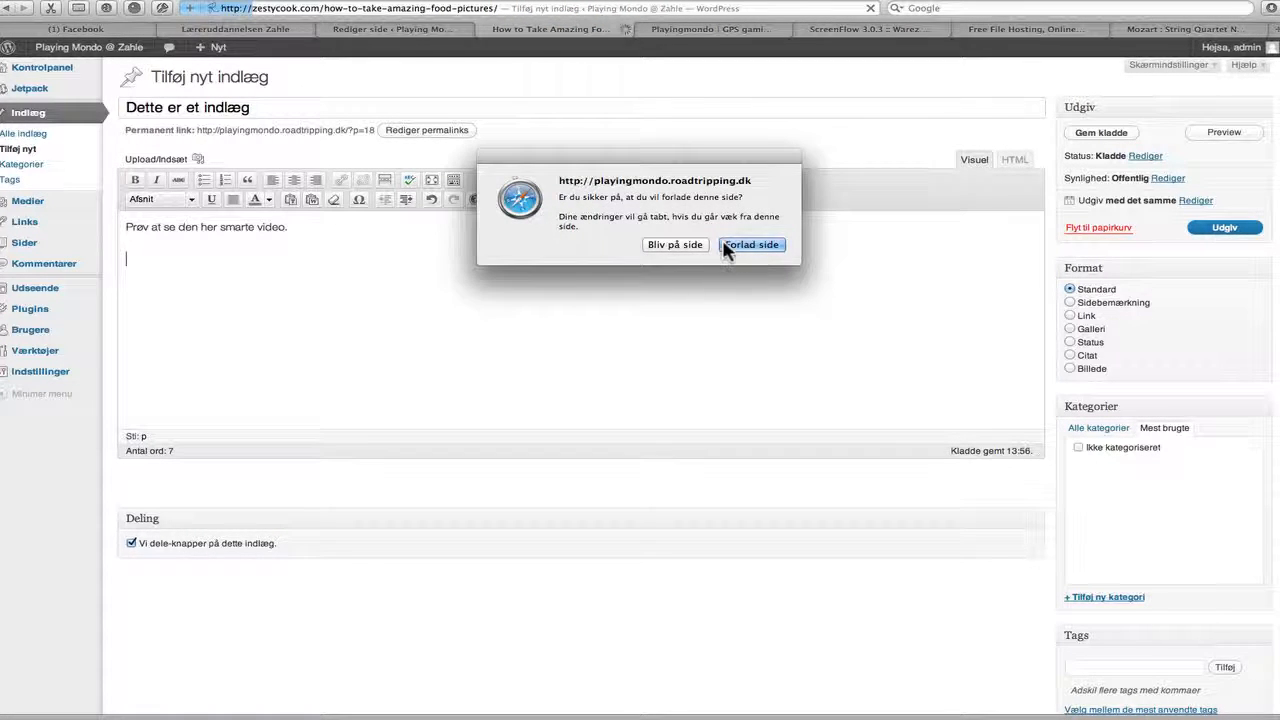
click(692, 246)
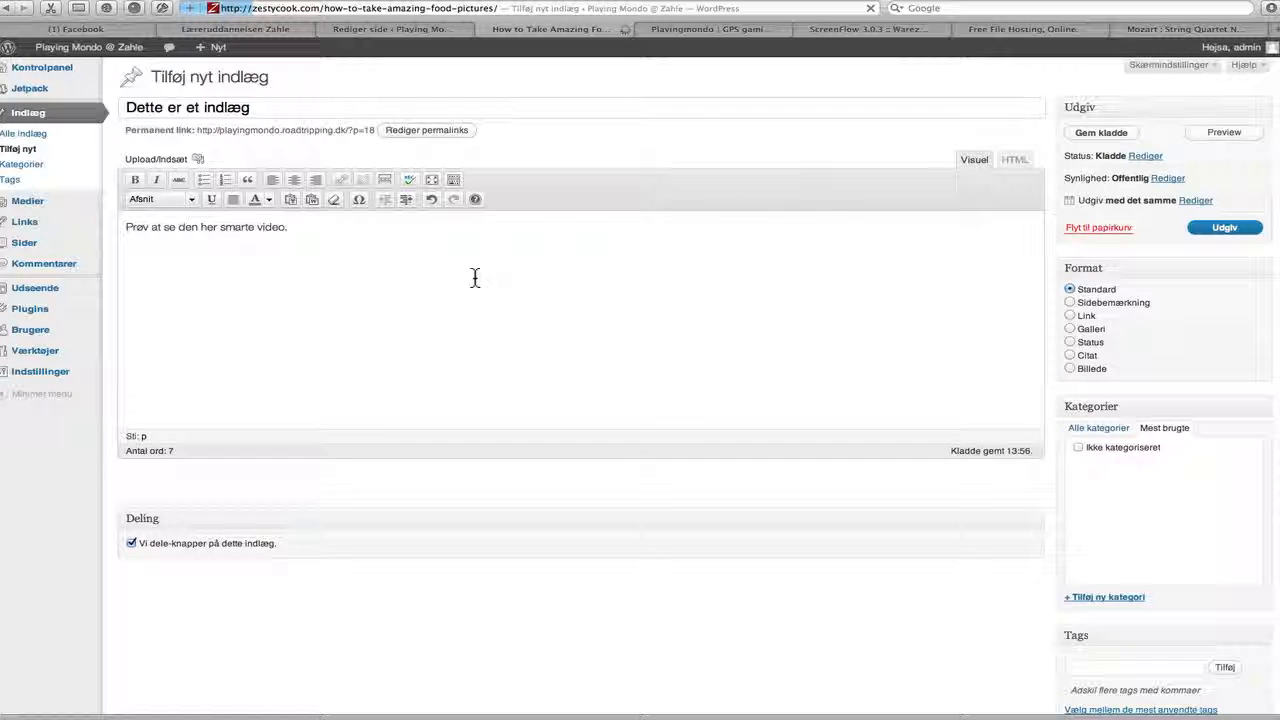
key(super+bracketleft)
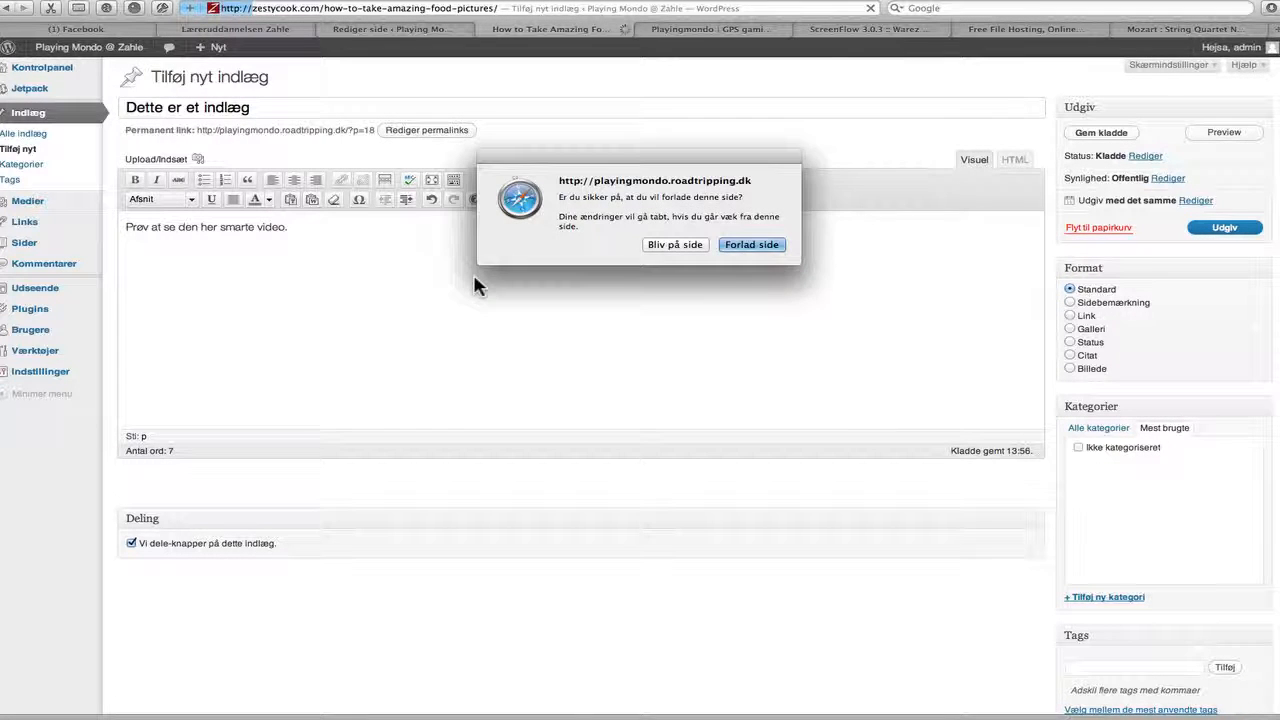
click(695, 250)
text([)
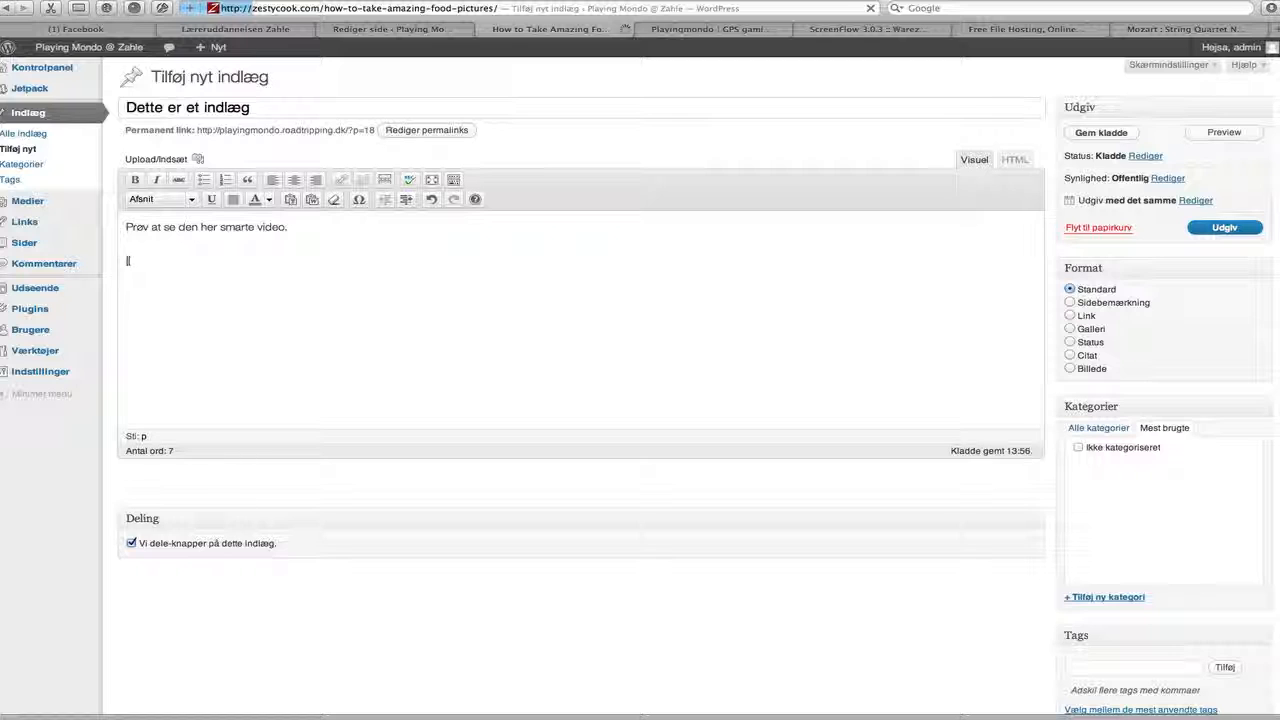
text(youtube)
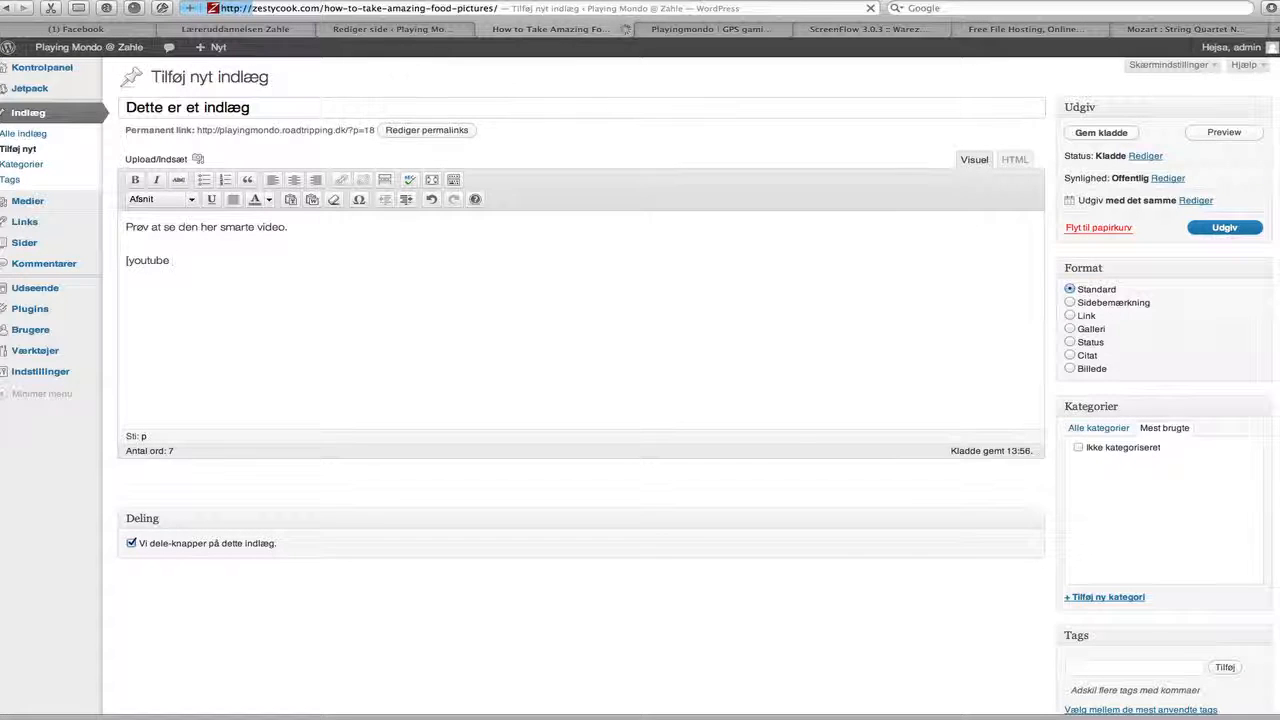
text(http://www.youtube.com/watch?v=nJgbOwldAgs)
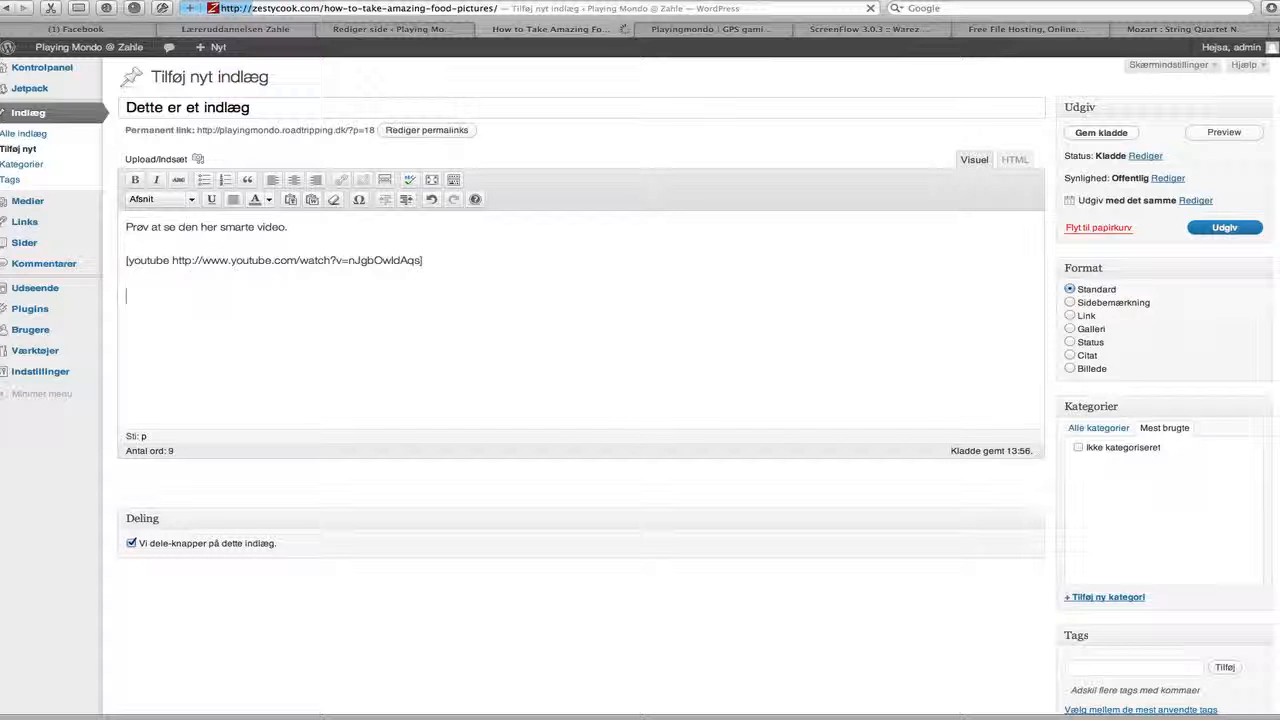
click(192, 200)
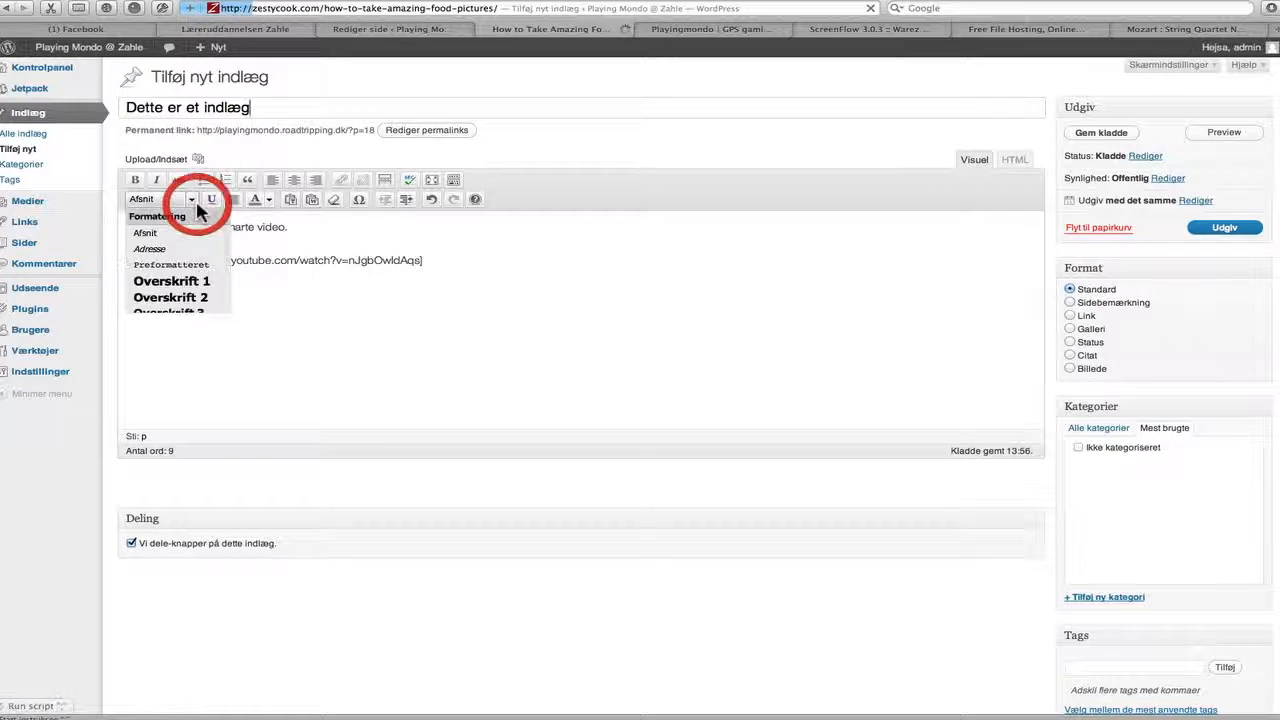
click(192, 200)
click(195, 200)
click(195, 200)
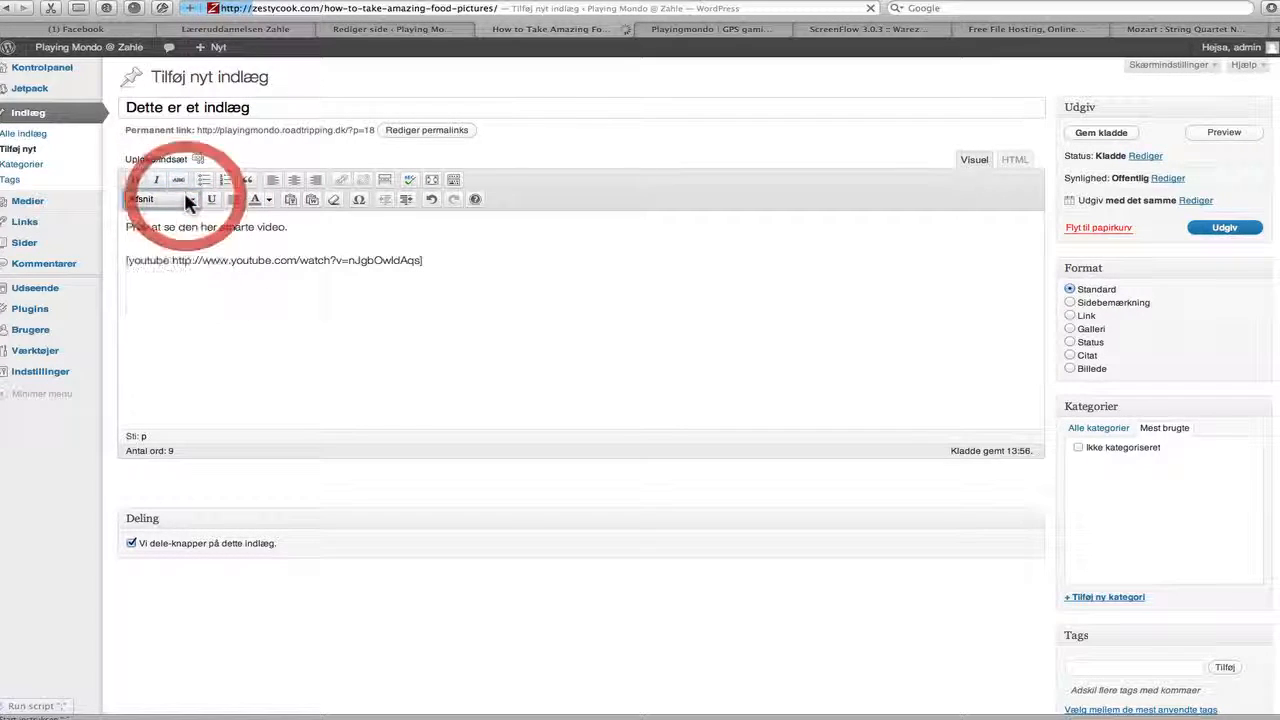
Below the YouTube shortcode, add the heading "Mozart" in Overskrift 2 style and the paragraph "Mozart er dejlig musik." under it.
click(397, 292)
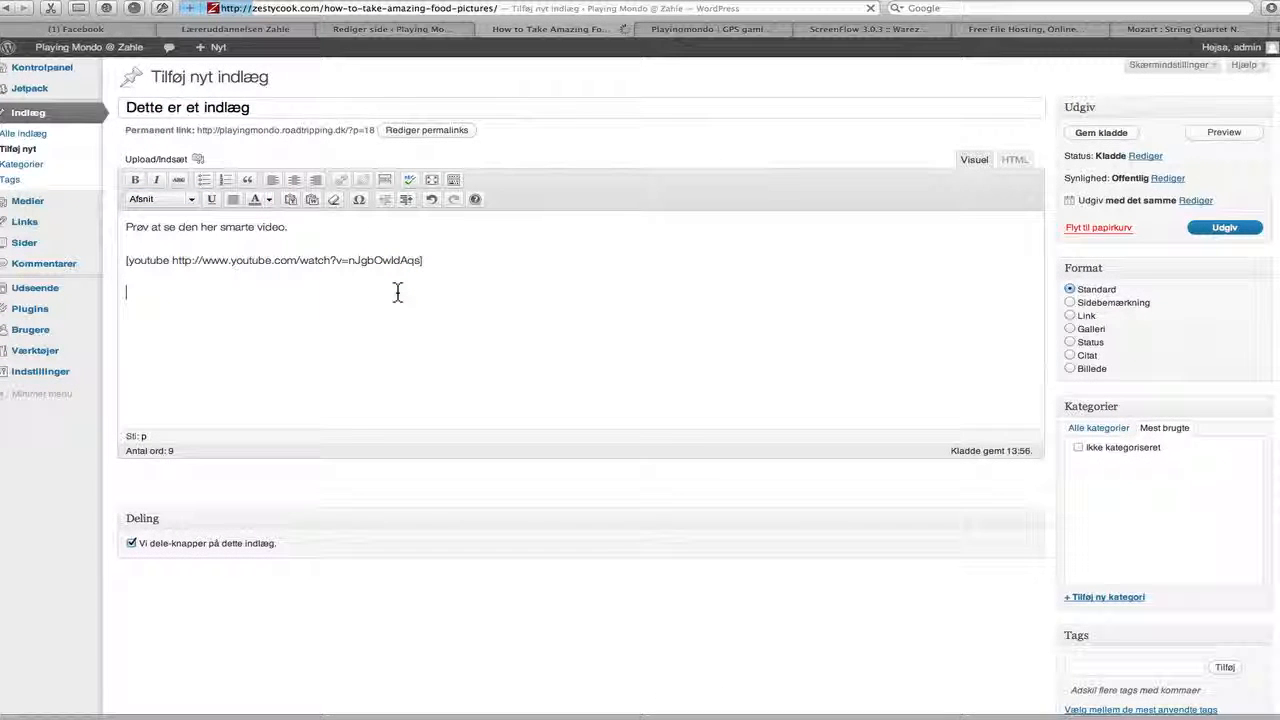
click(193, 199)
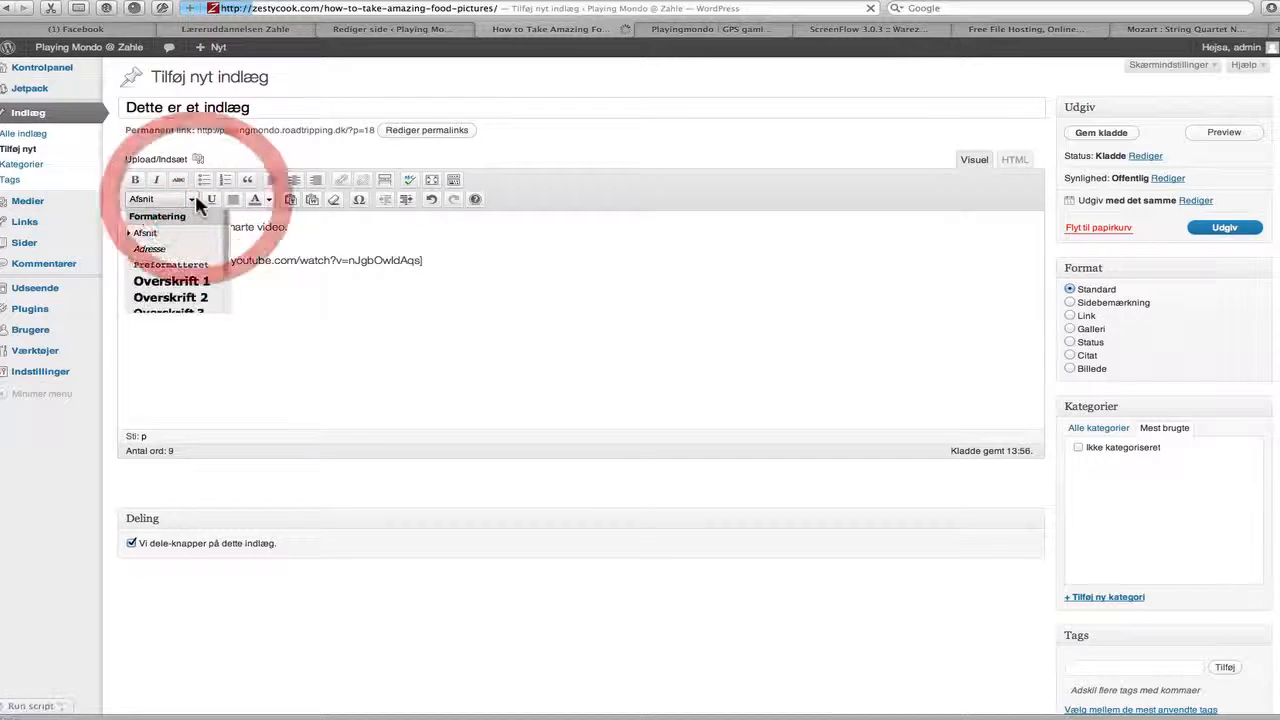
scroll(192, 260, down, 3)
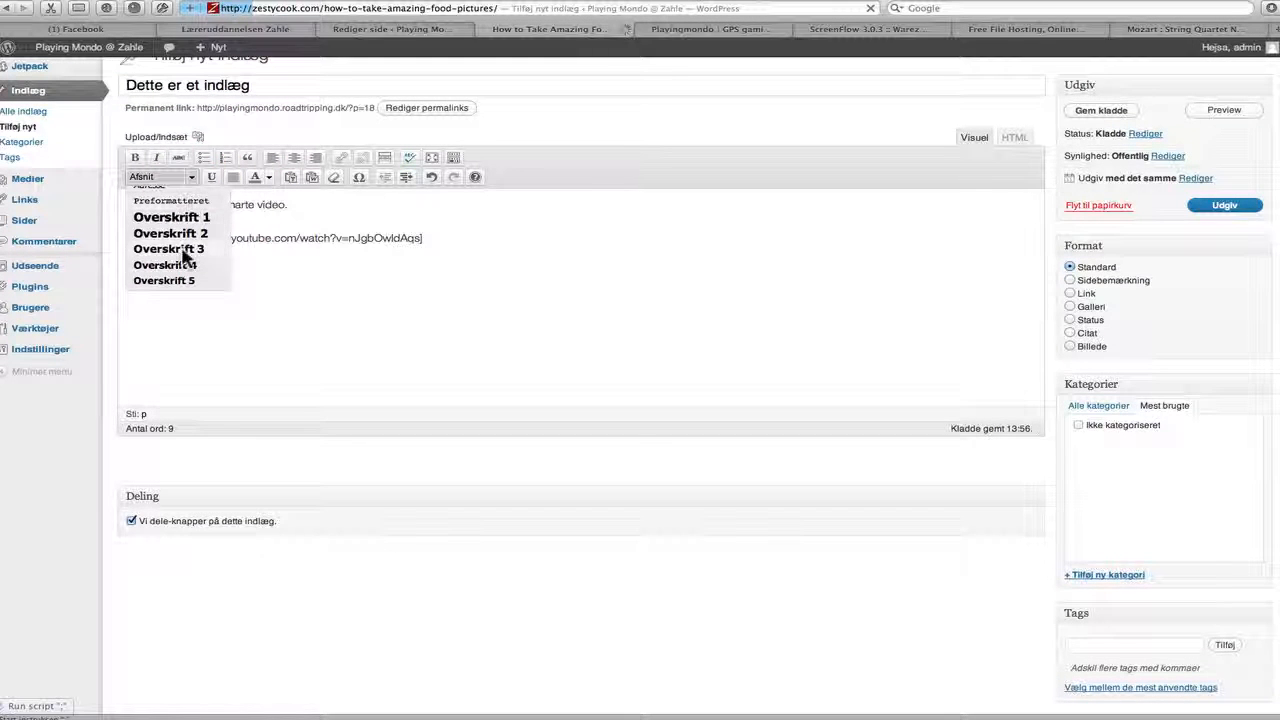
scroll(186, 245, up, 3)
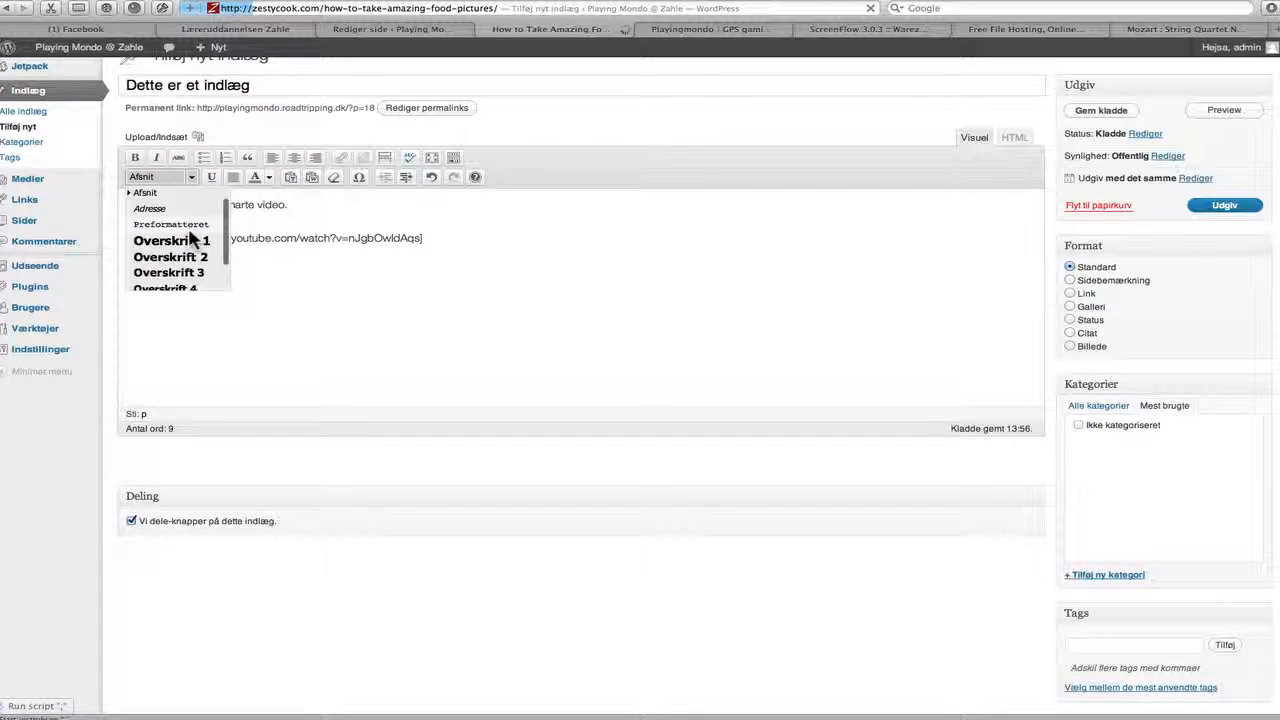
click(190, 257)
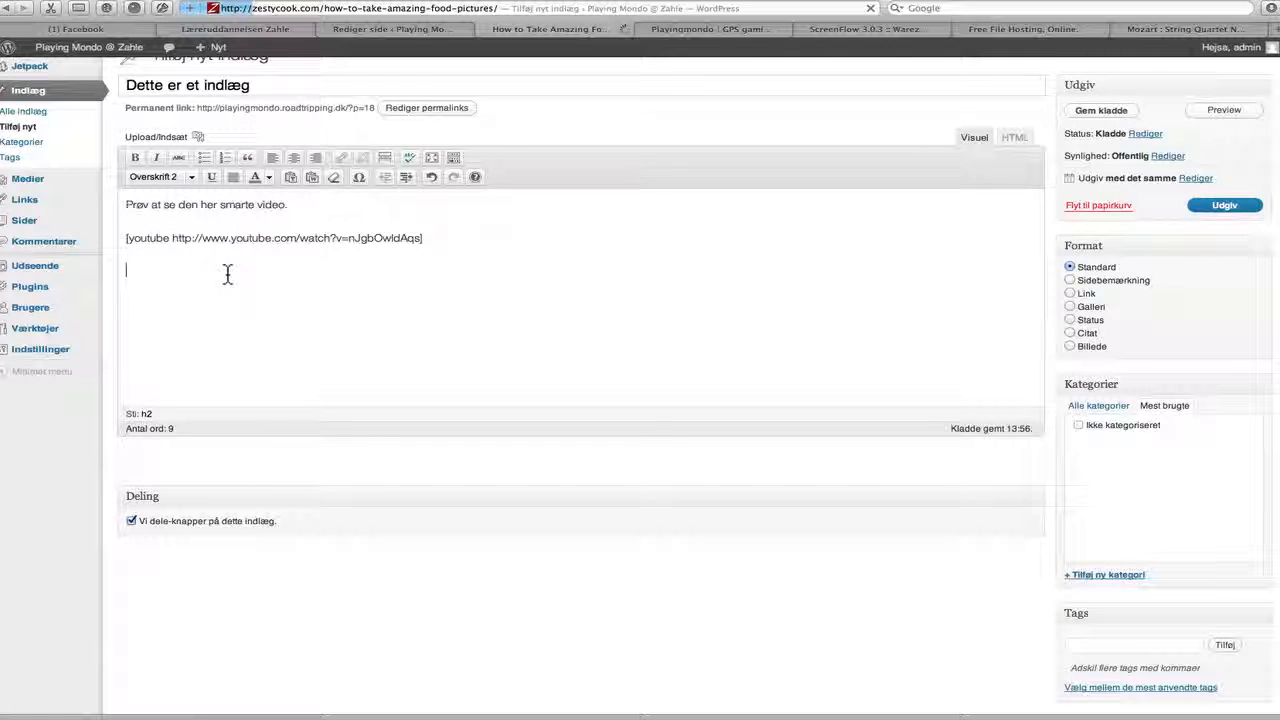
text(Mozart)
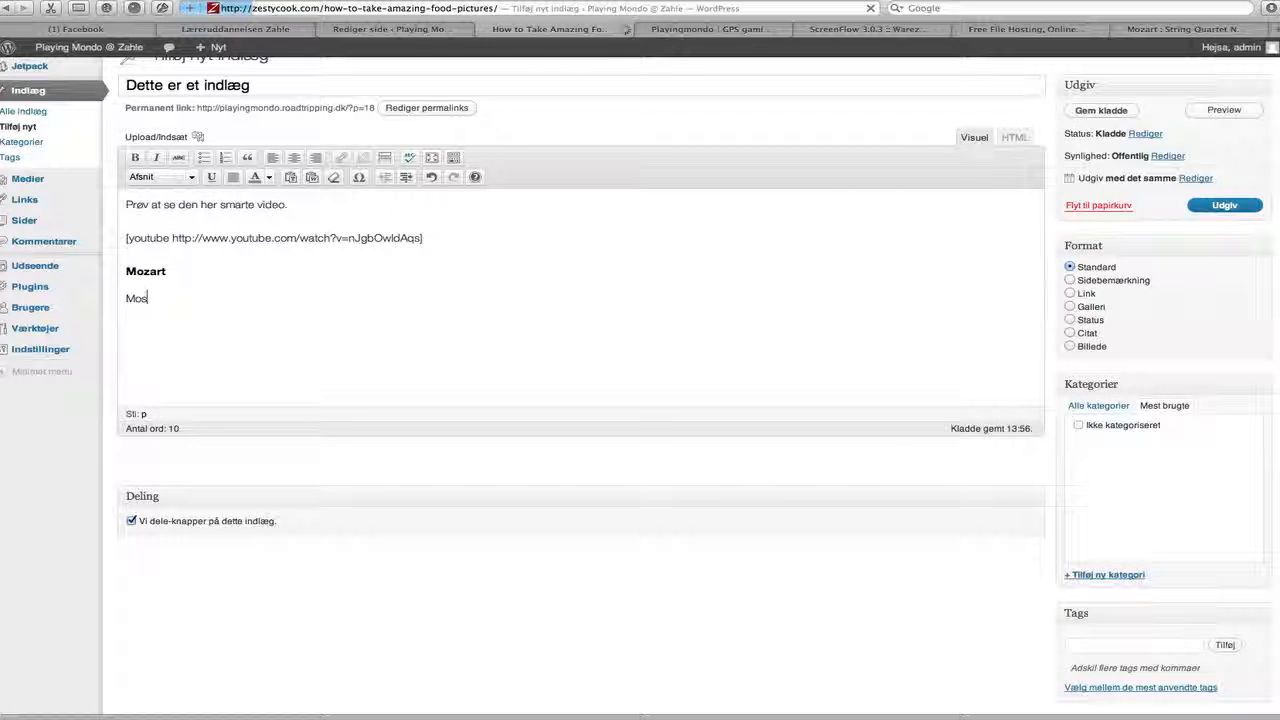
key(BackSpace)
text(x)
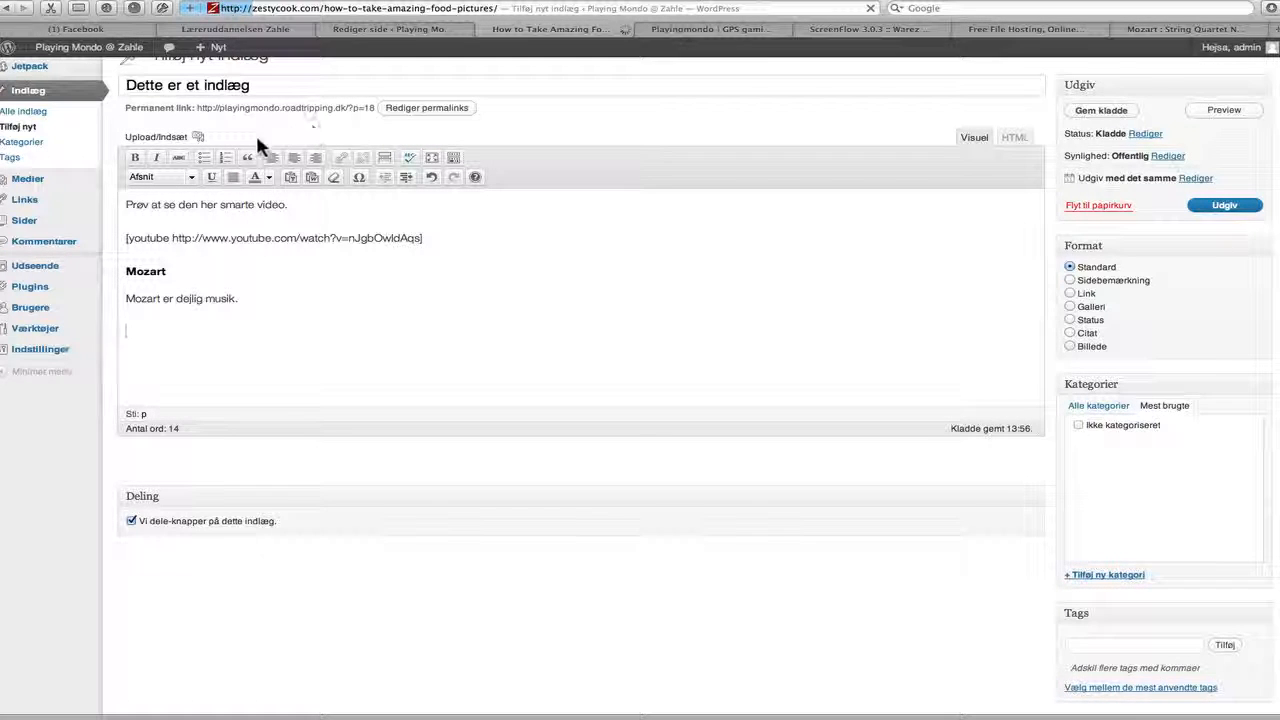
Show the details of ico_17241.png from the media library and set its size to Thumbnail (150 × 150).
click(198, 138)
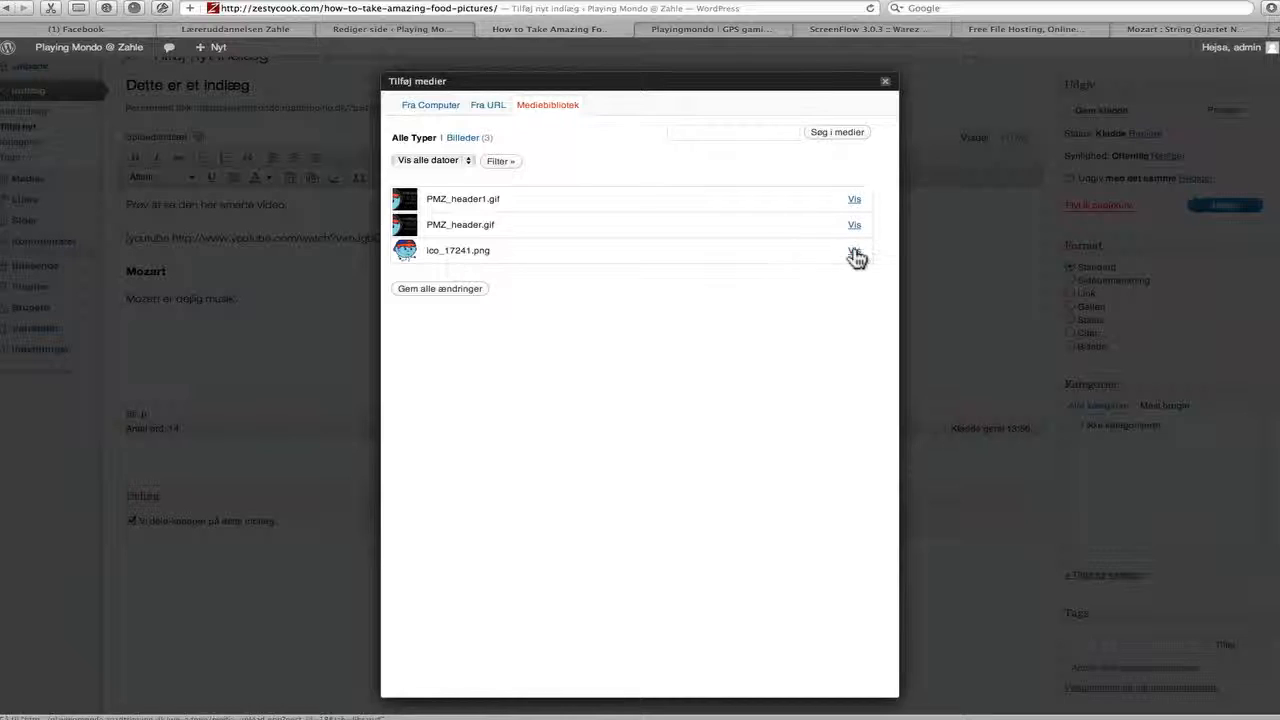
click(445, 249)
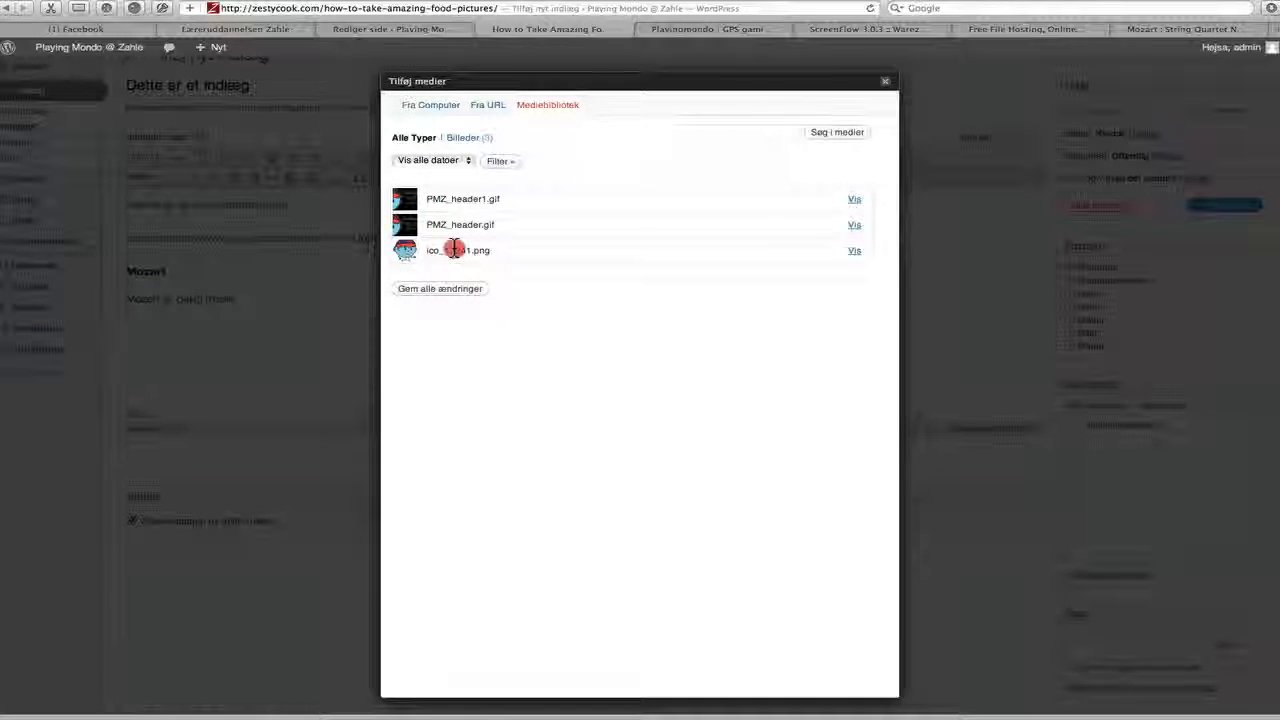
click(855, 253)
scroll(491, 367, down, 3)
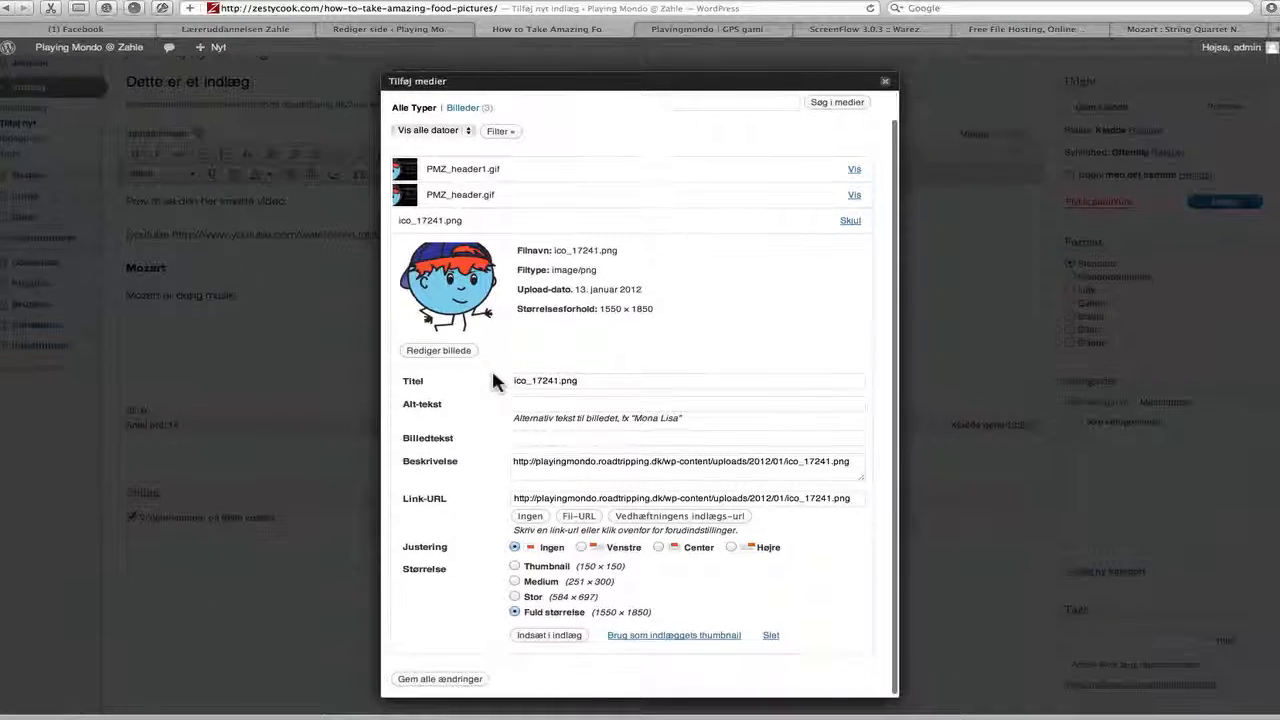
click(514, 567)
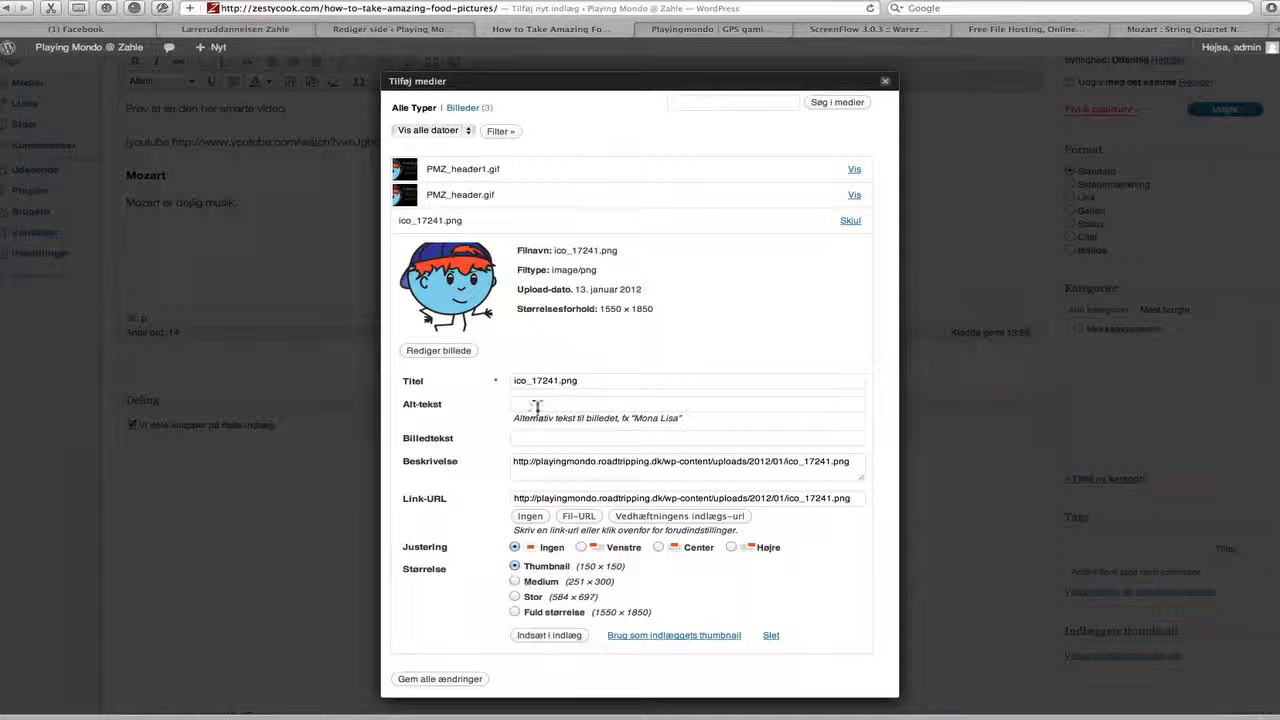
Give the image the title "PlayingMondo logo", alt text "Logo" and caption "Logo til Playingmondo", and insert it into the post.
drag(598, 378, 440, 376)
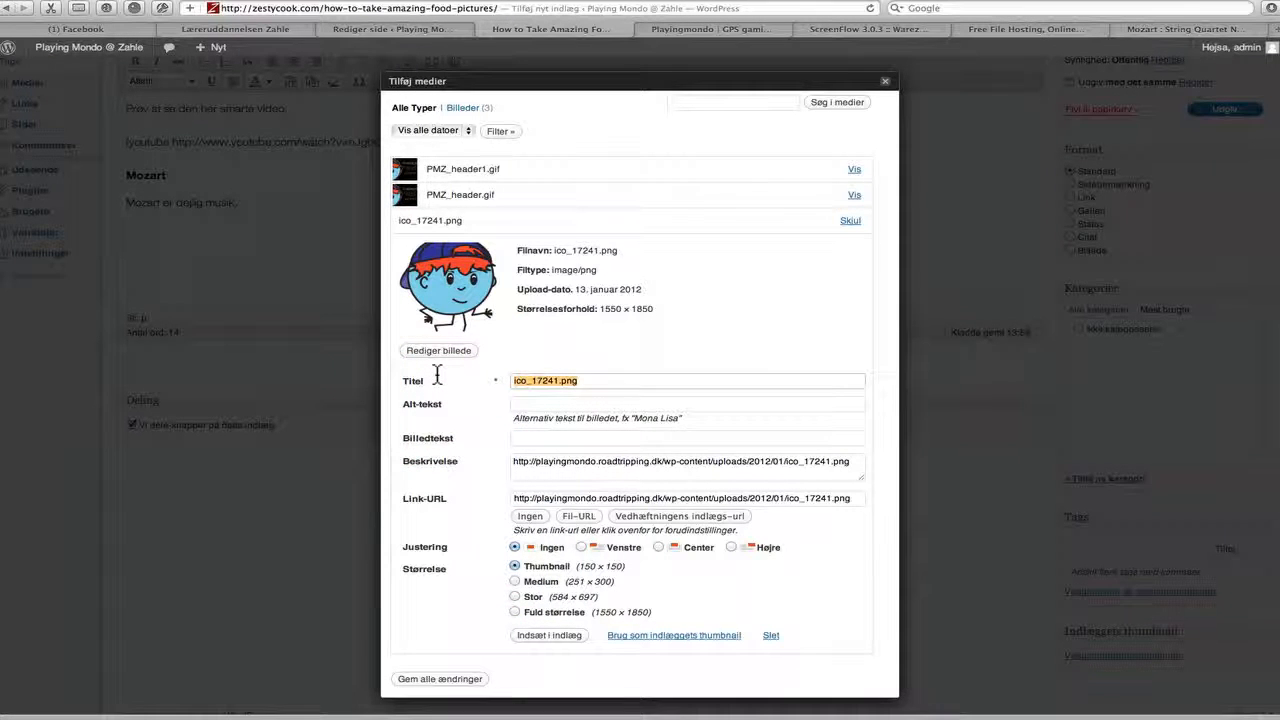
click(603, 403)
text(Logo)
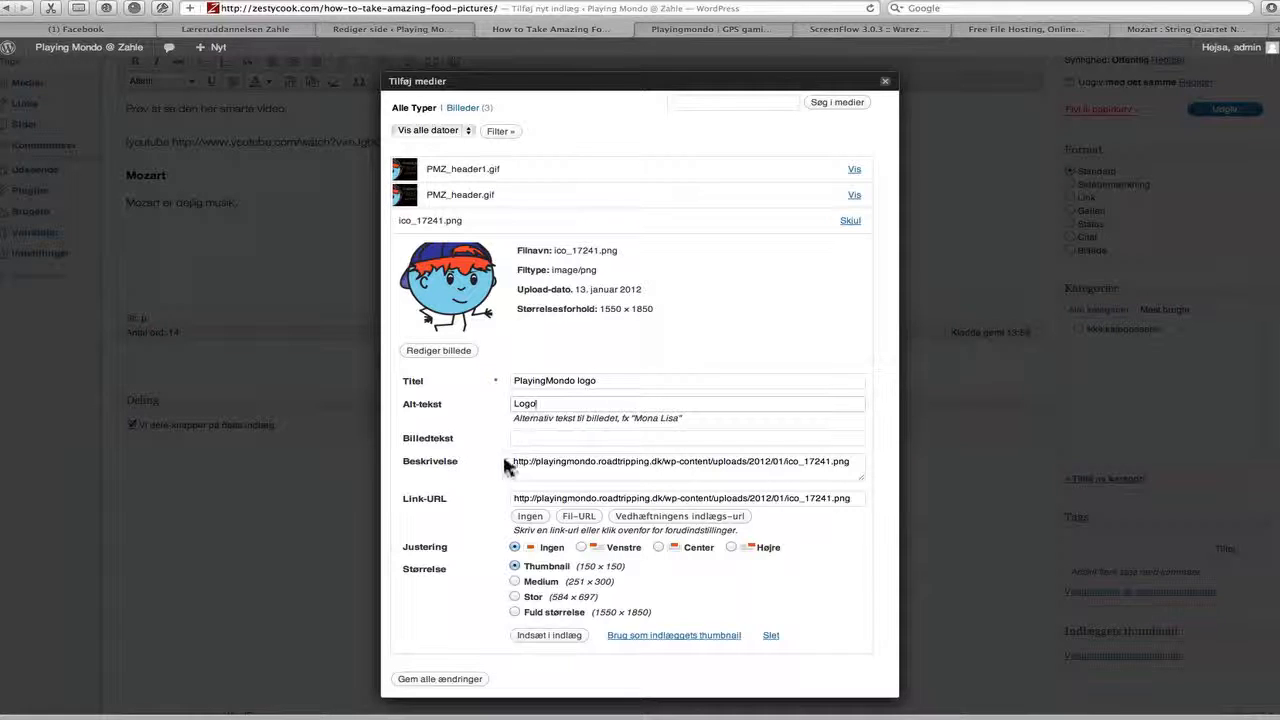
click(558, 438)
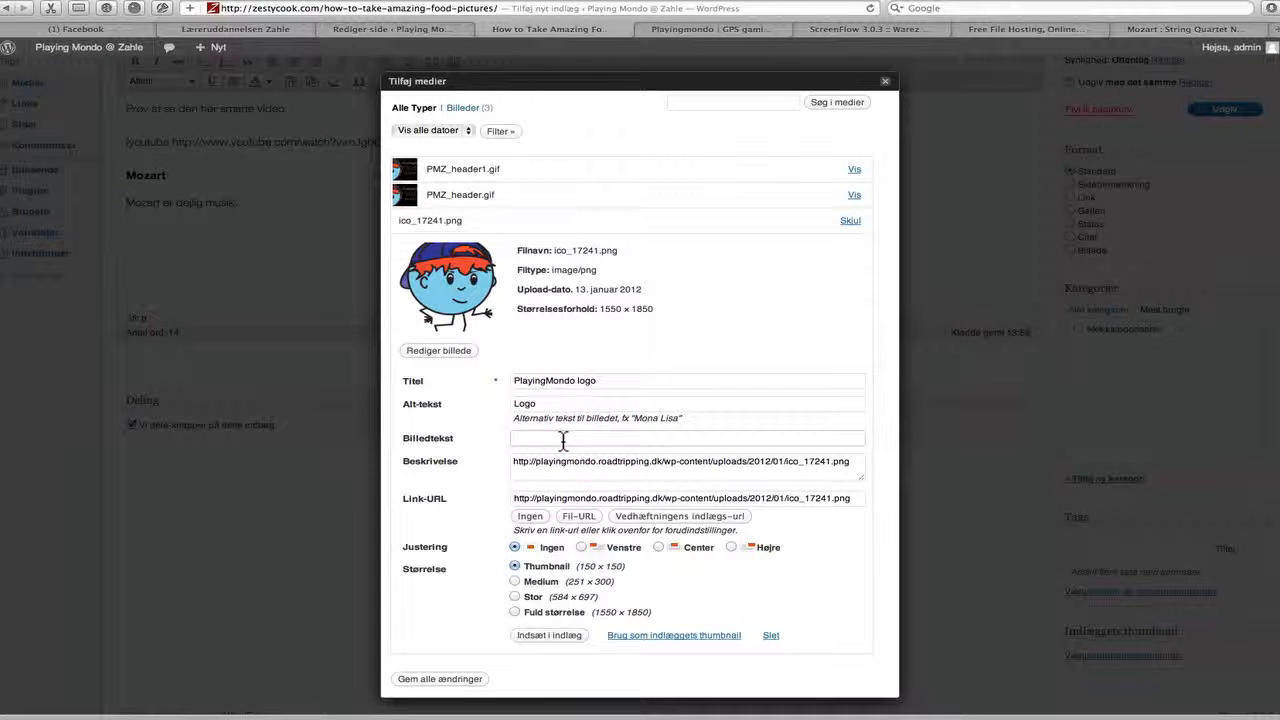
click(563, 642)
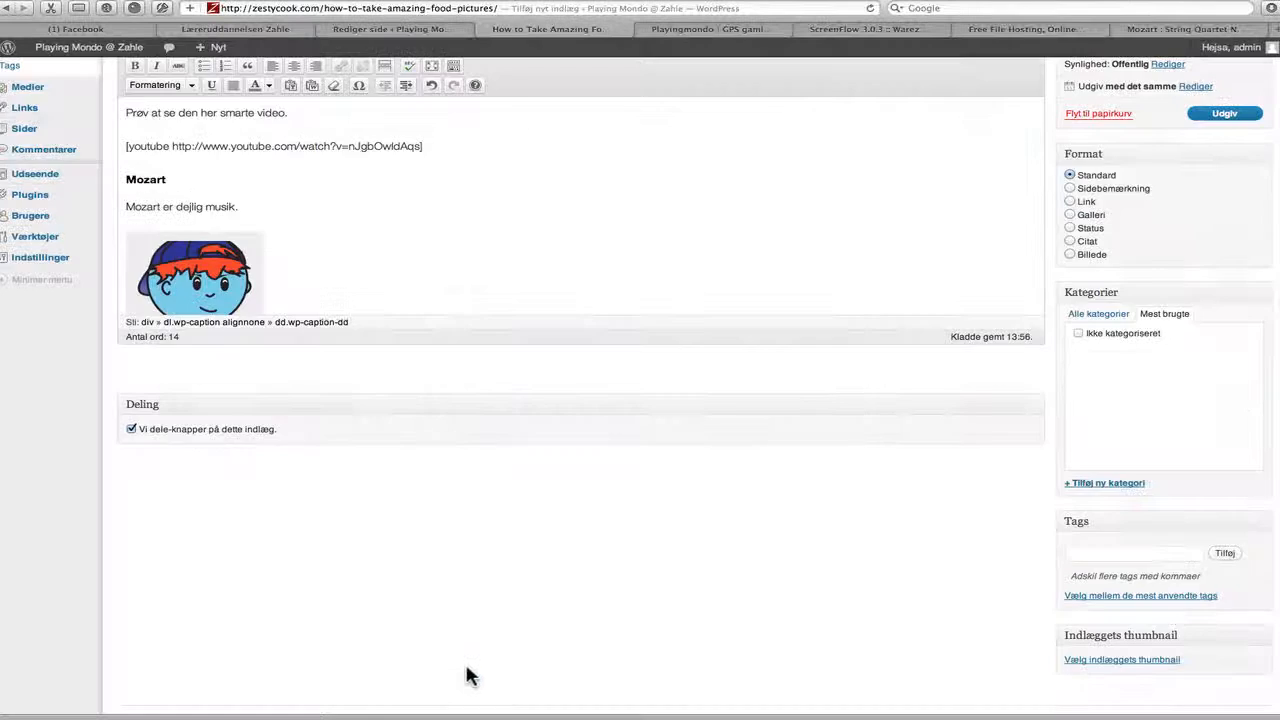
scroll(494, 372, down, 2)
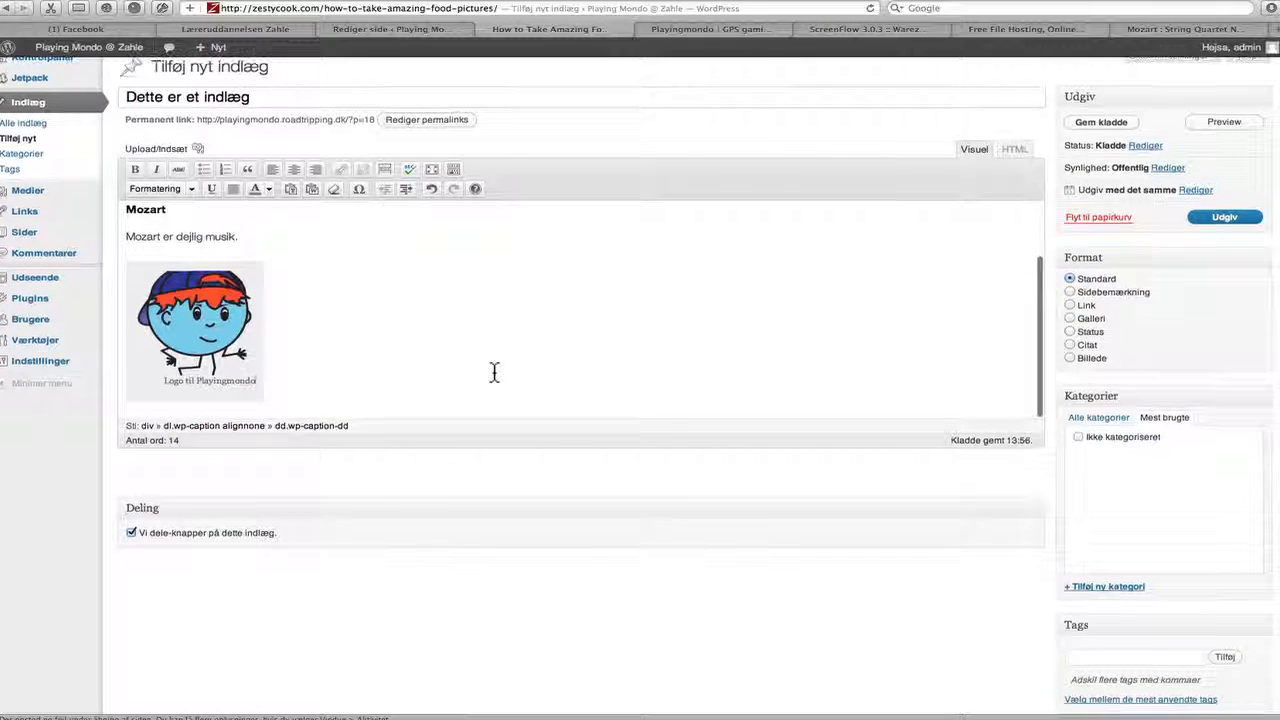
click(260, 378)
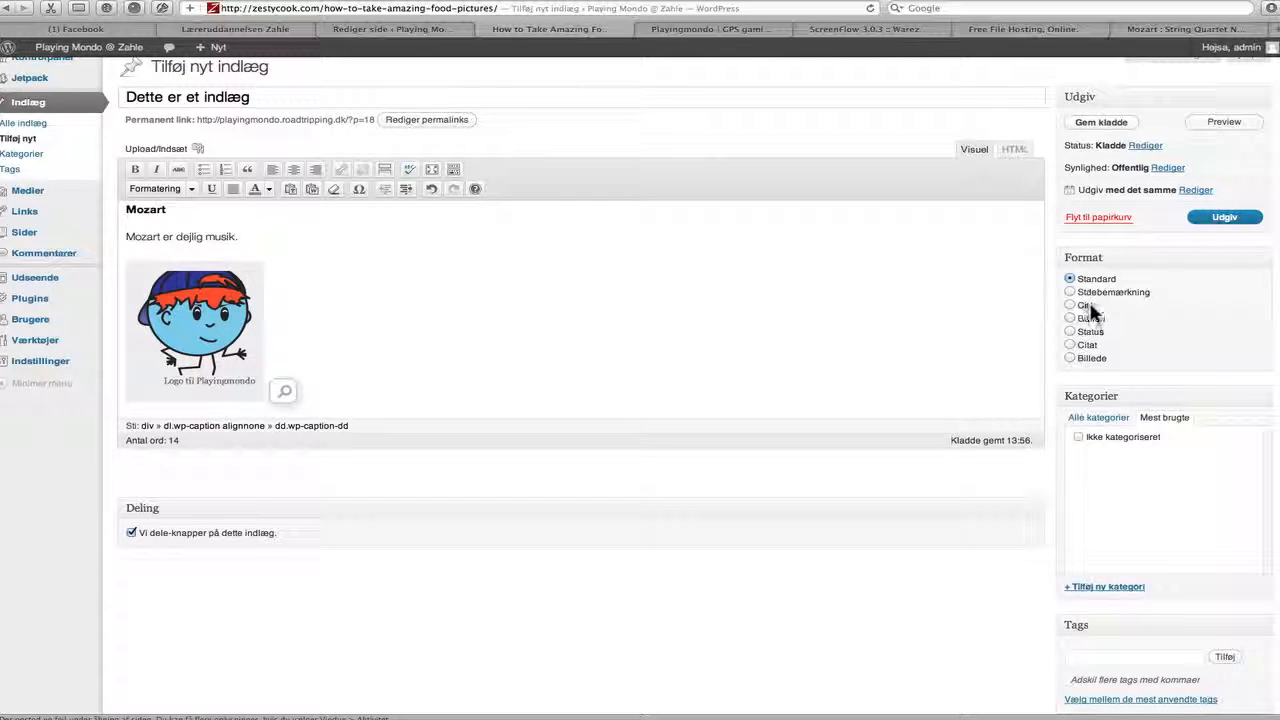
Create a new category named "Test" for the post, without a parent category.
scroll(986, 429, down, 2)
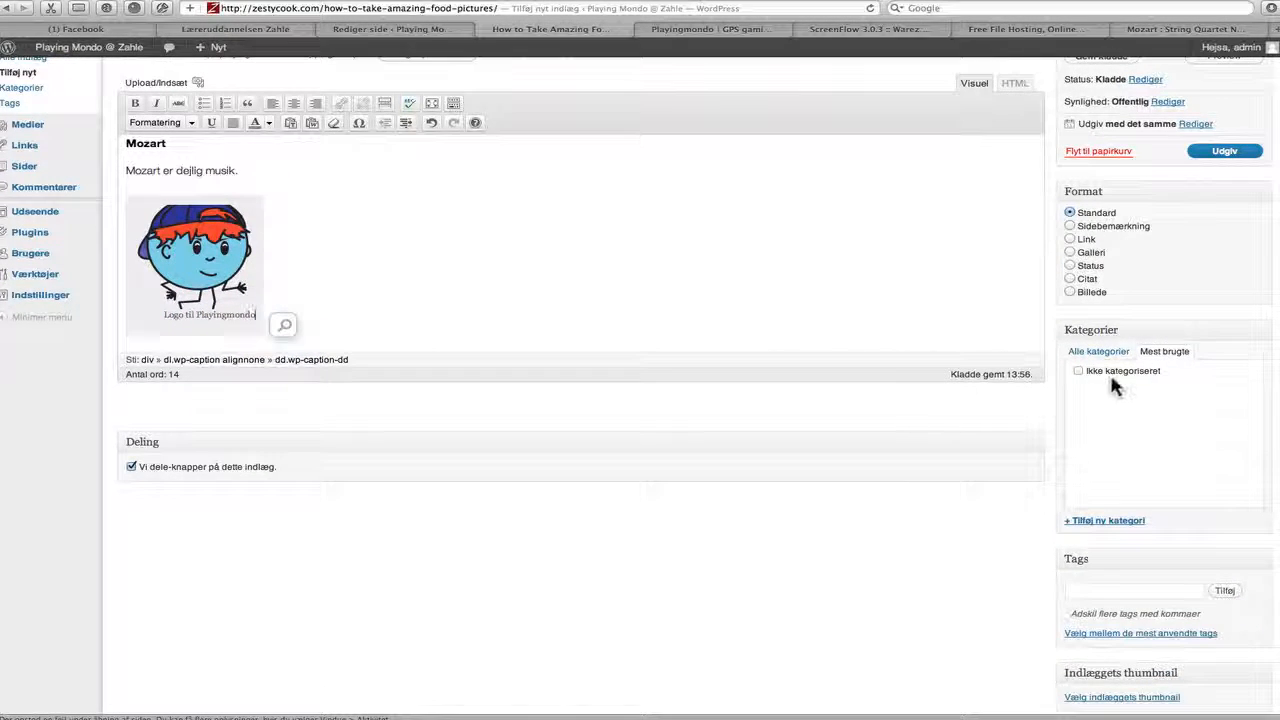
click(1098, 352)
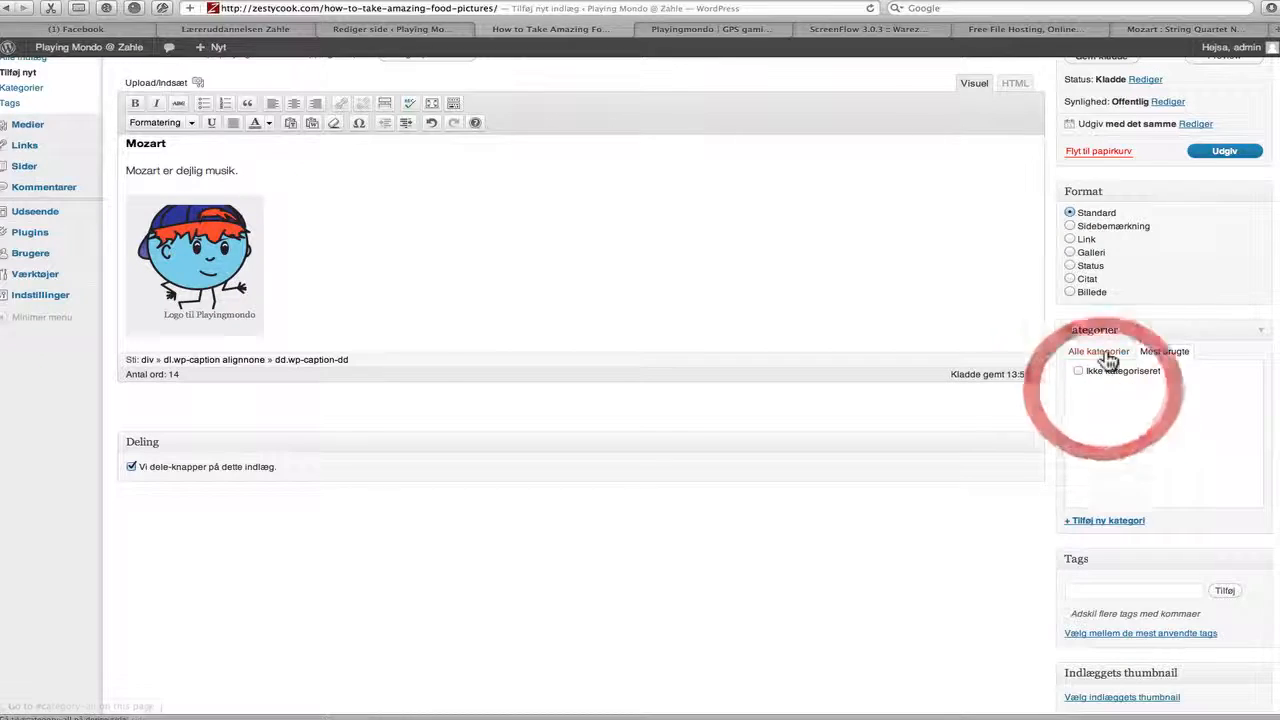
click(1092, 522)
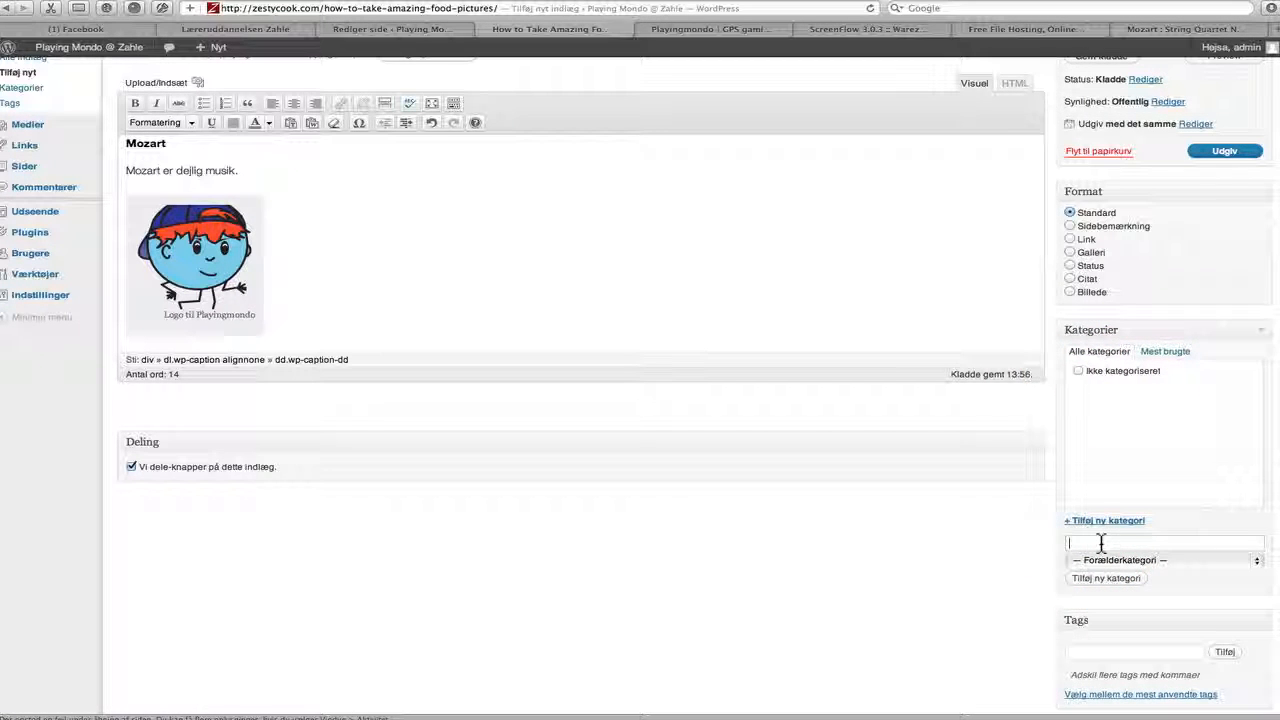
text(Ti)
click(1106, 578)
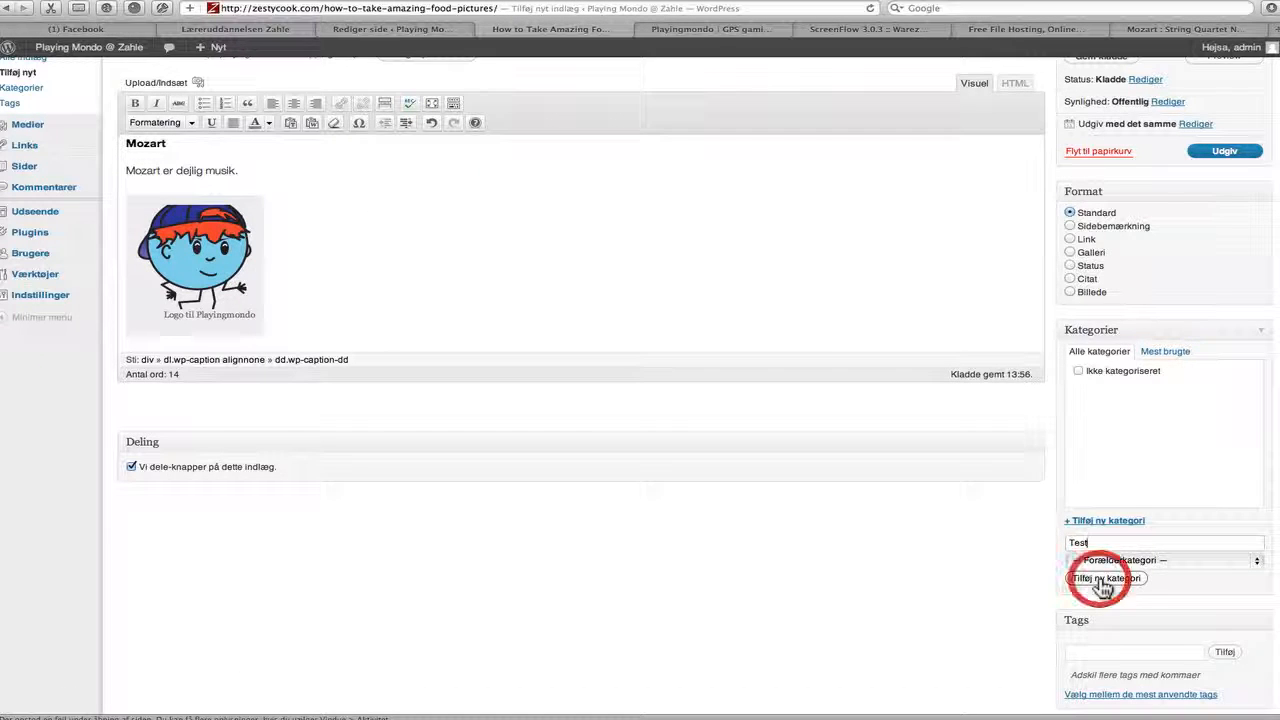
Add the tags mozart, musik, playingmondo and logo to the post.
scroll(1028, 528, down, 3)
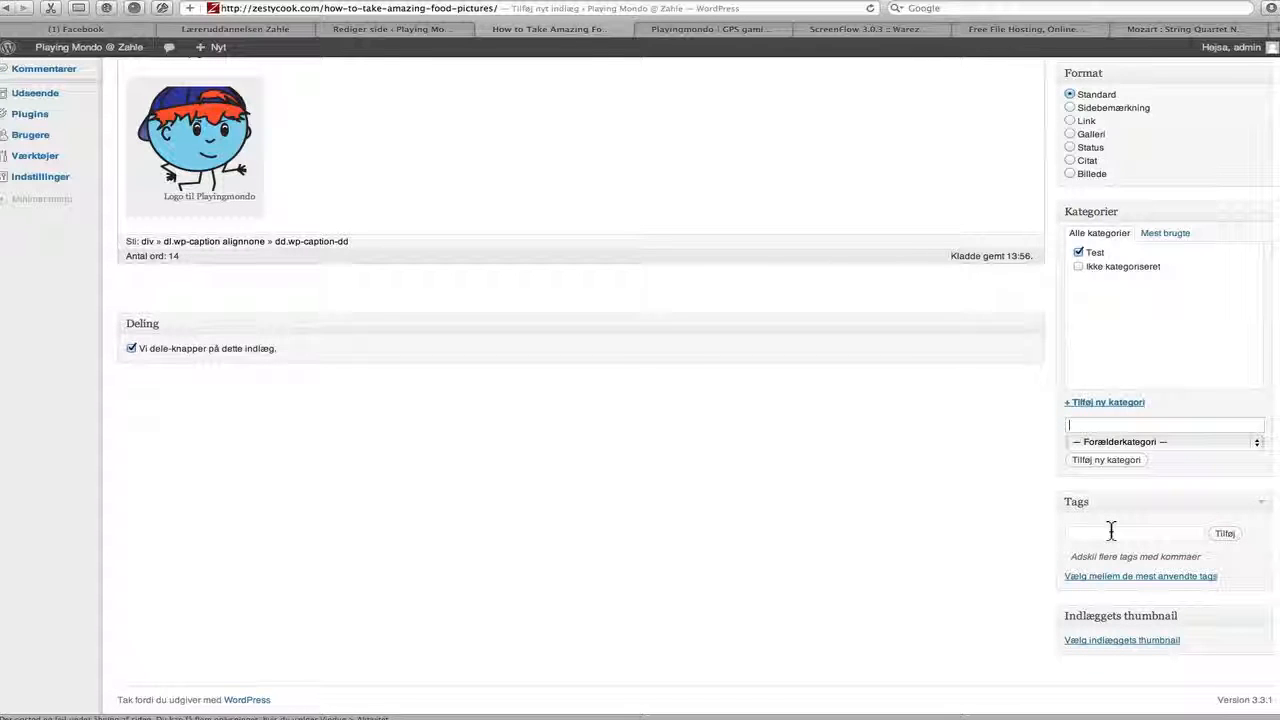
click(1111, 531)
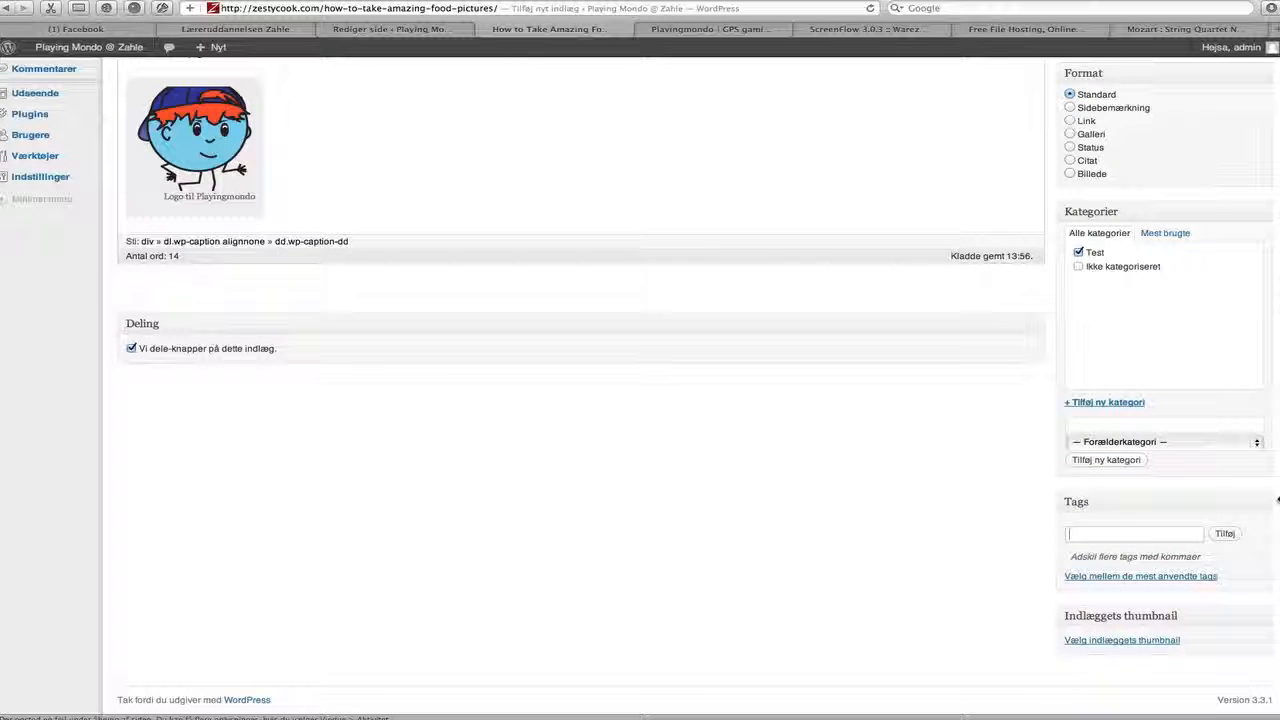
scroll(943, 446, up, 4)
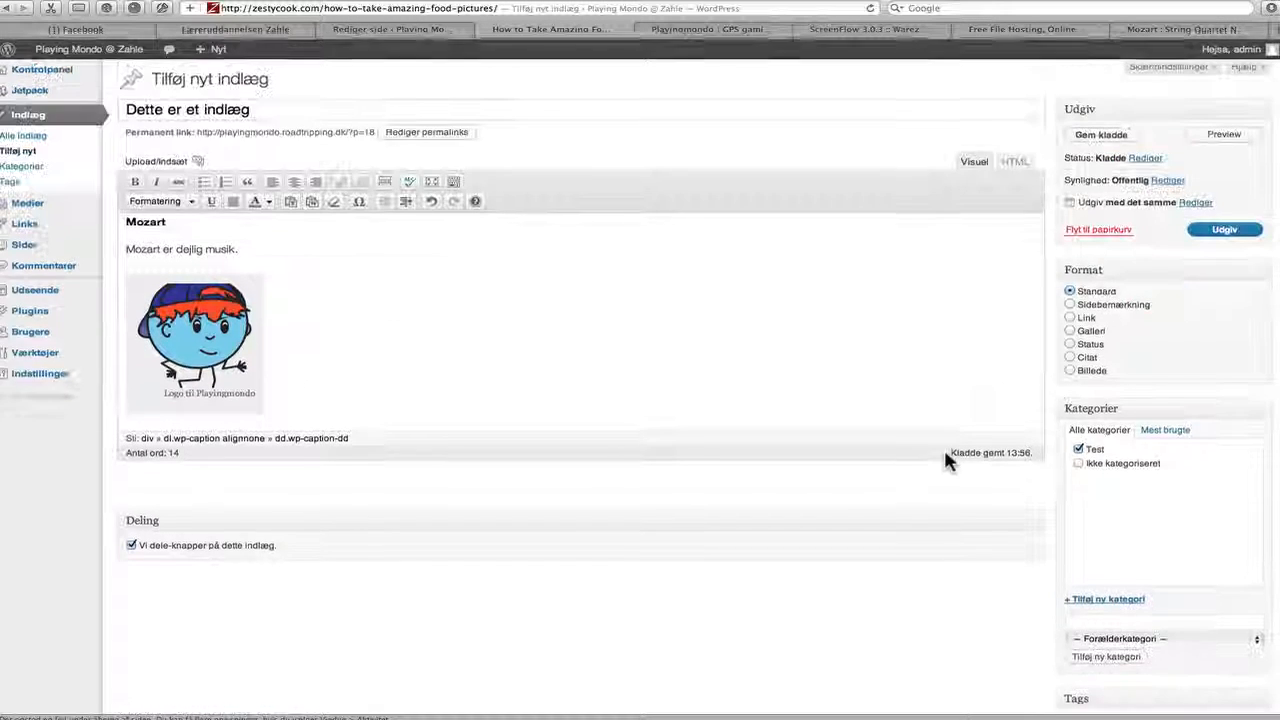
scroll(943, 446, down, 3)
text(mozart, )
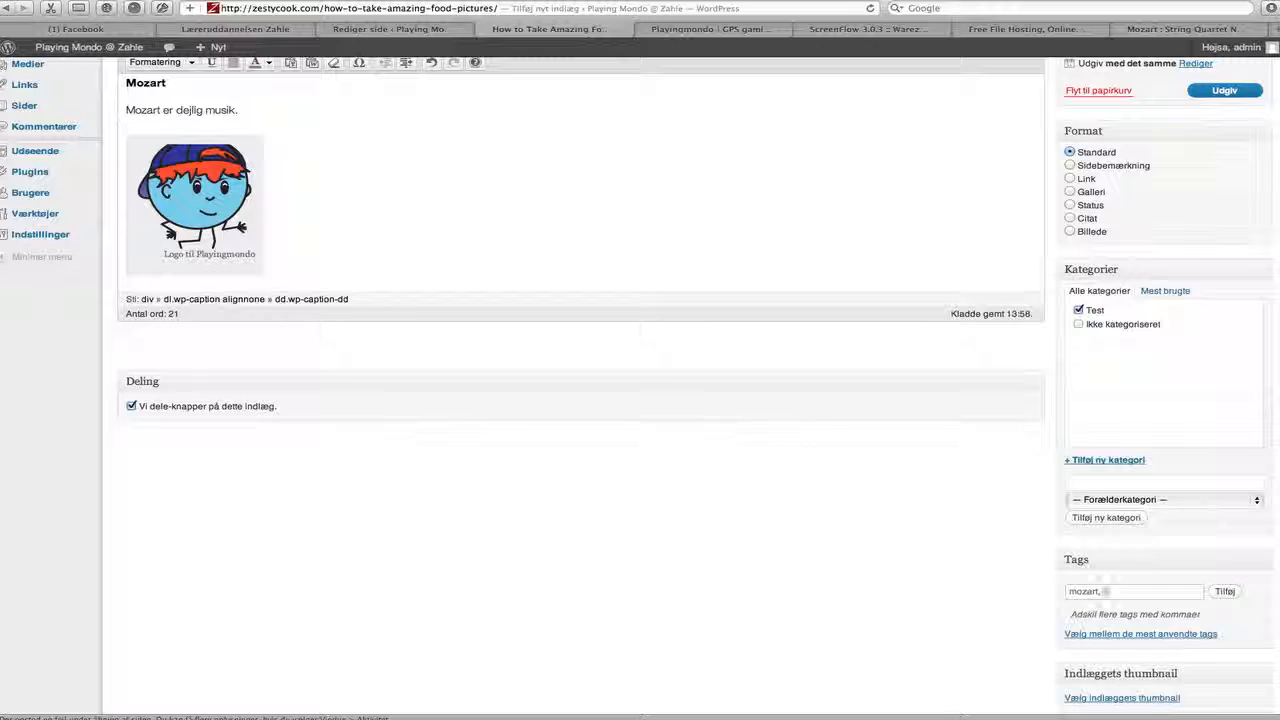
text(do,)
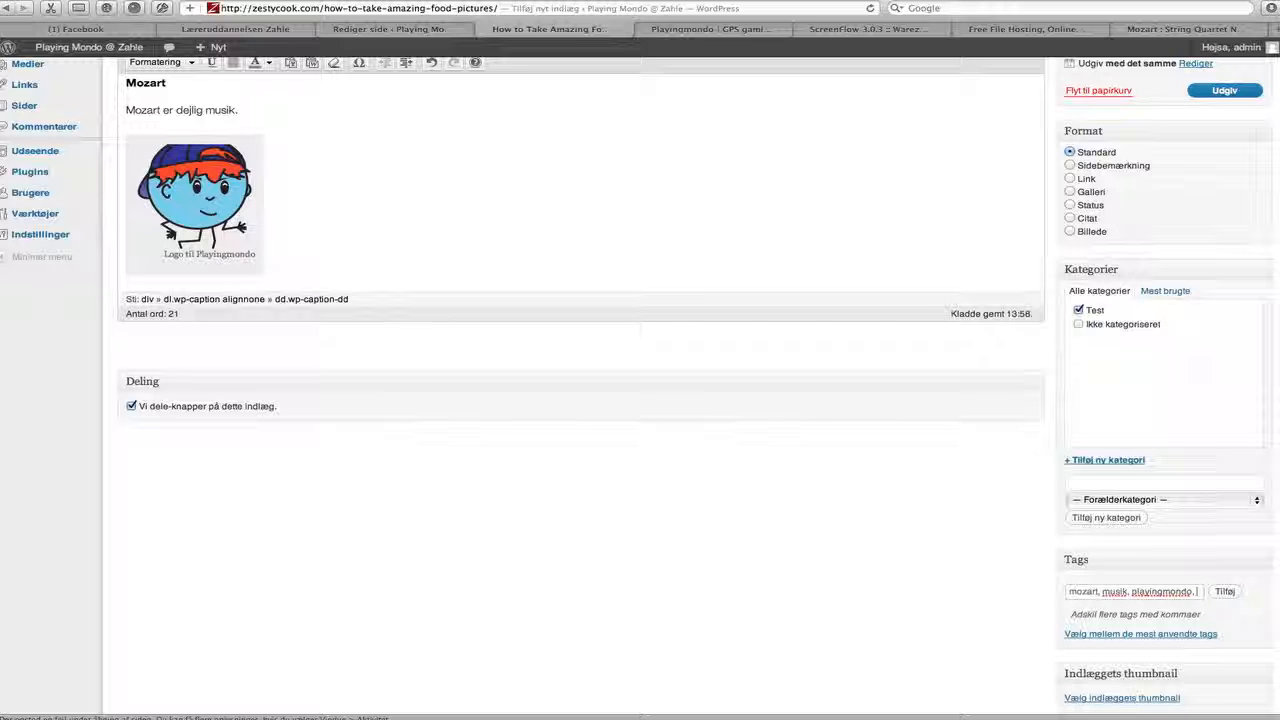
text(logo)
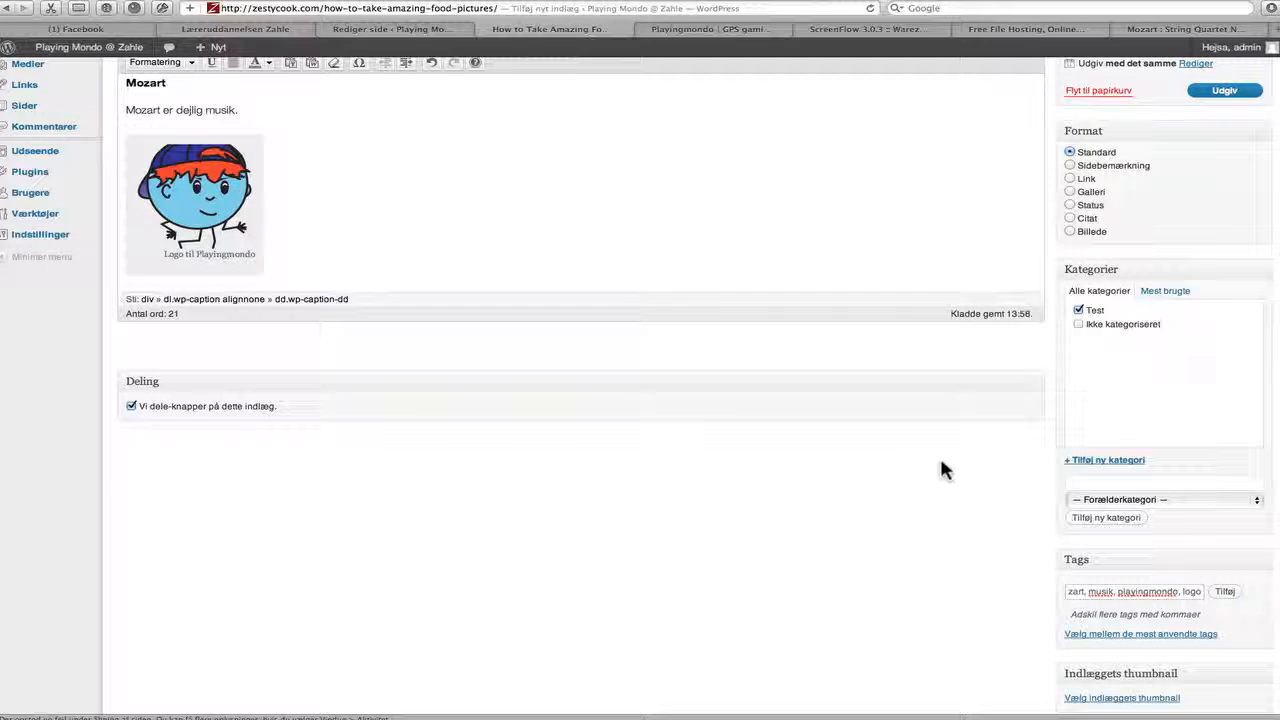
click(1224, 592)
scroll(998, 575, down, 2)
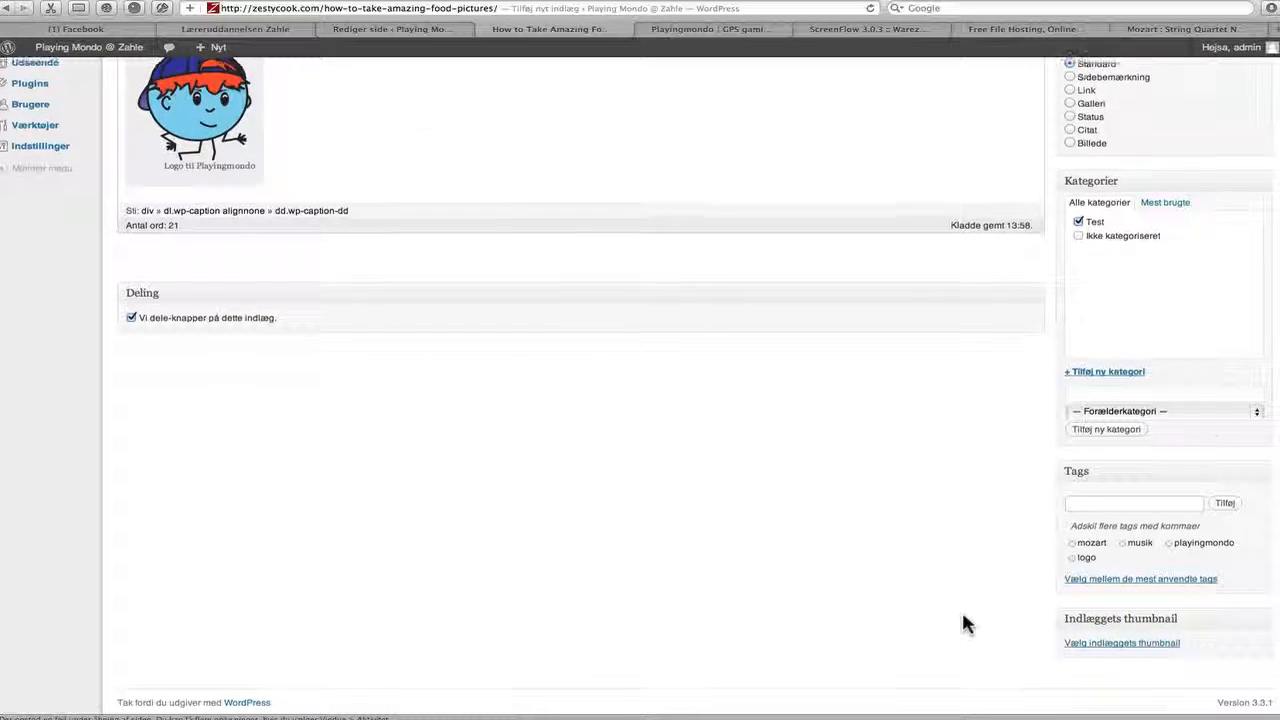
Examine the post's publication date and time settings, and close them without changes.
scroll(961, 609, up, 5)
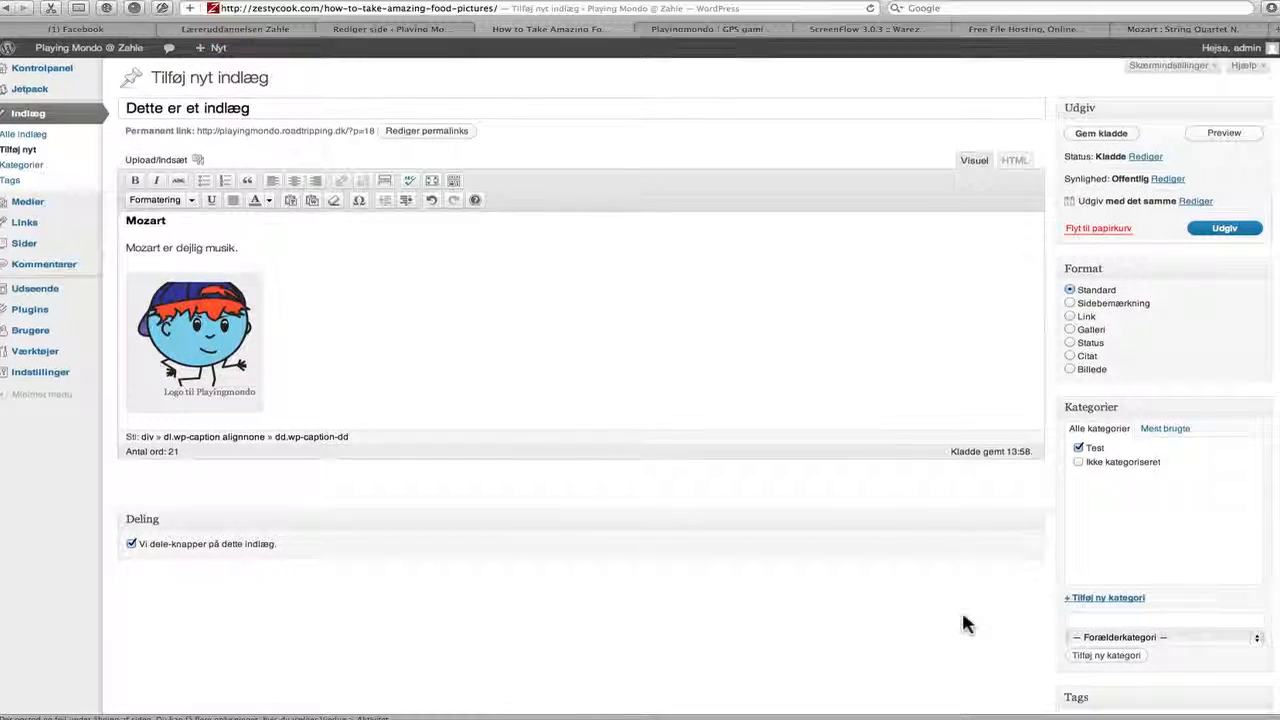
click(1194, 202)
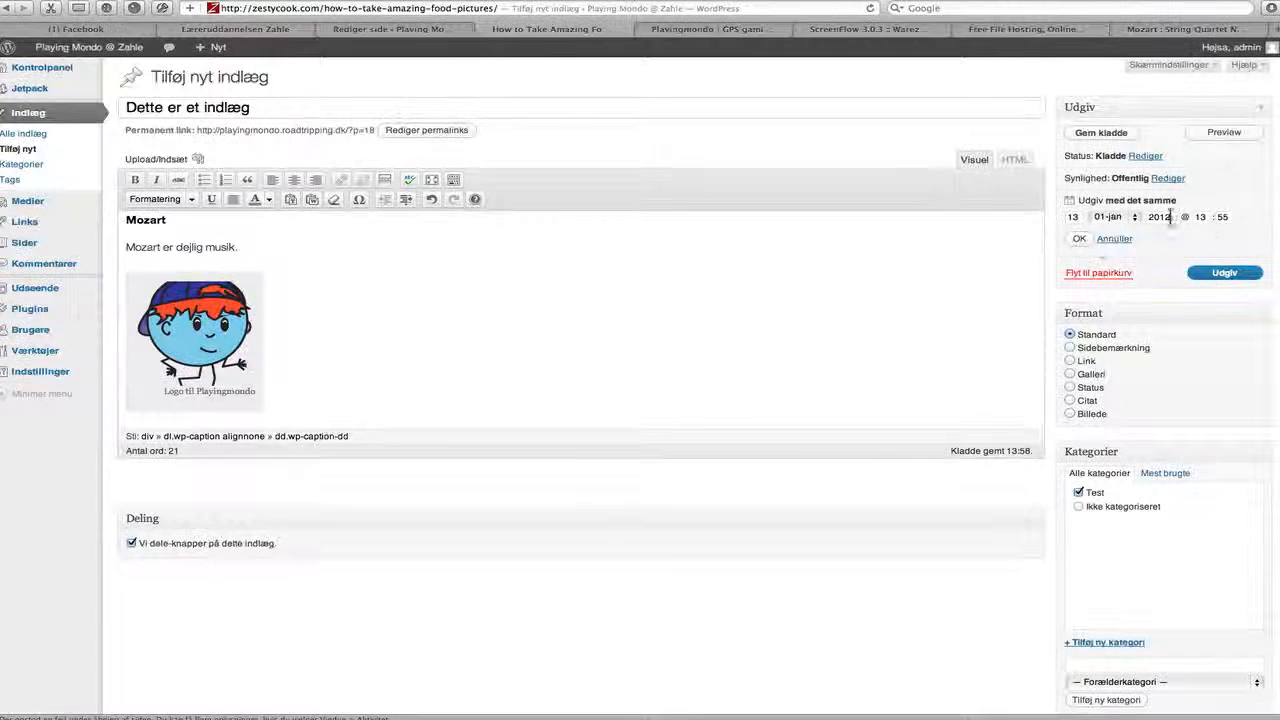
click(1113, 241)
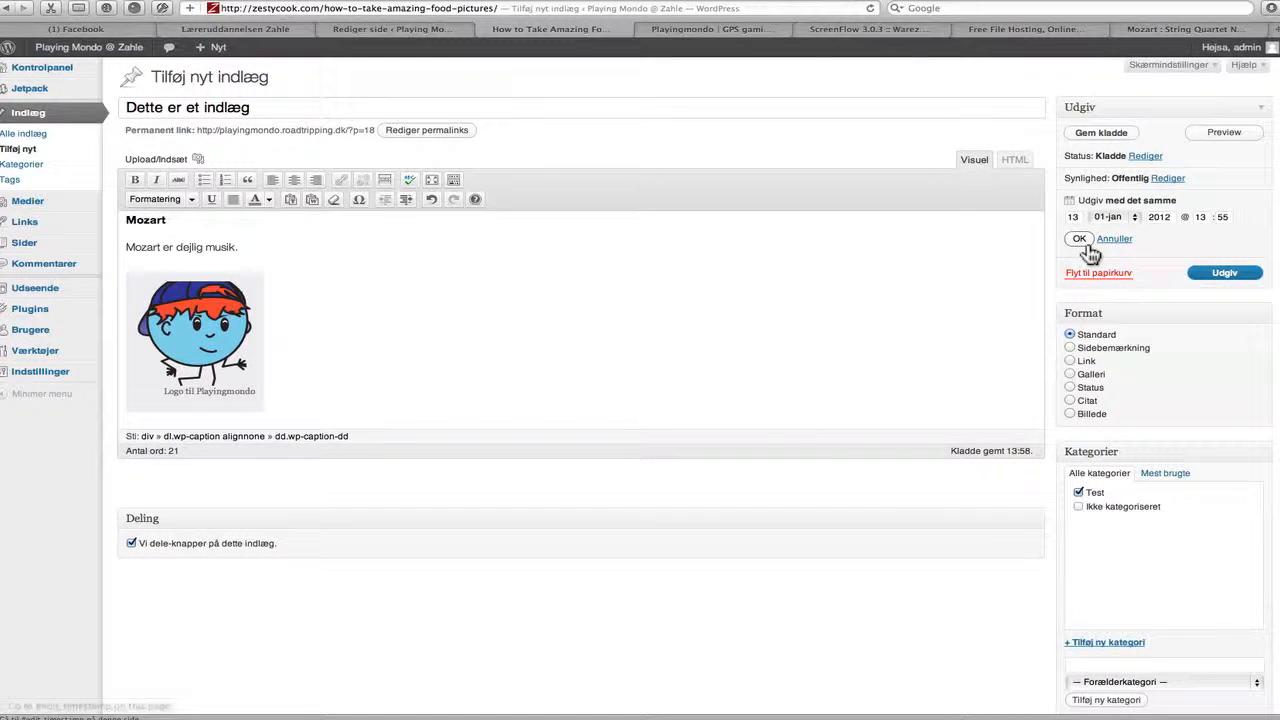
Examine the post's visibility options and the web address of the page.
click(1167, 178)
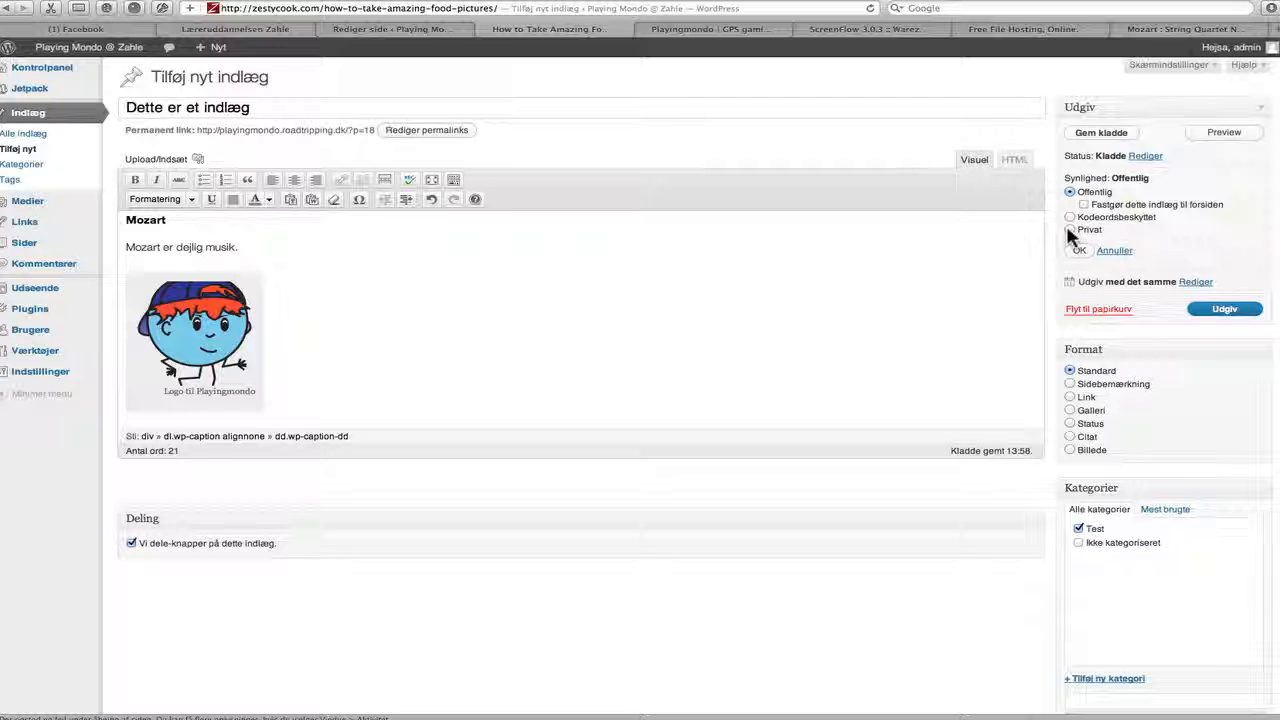
drag(720, 9, 424, 5)
click(563, 64)
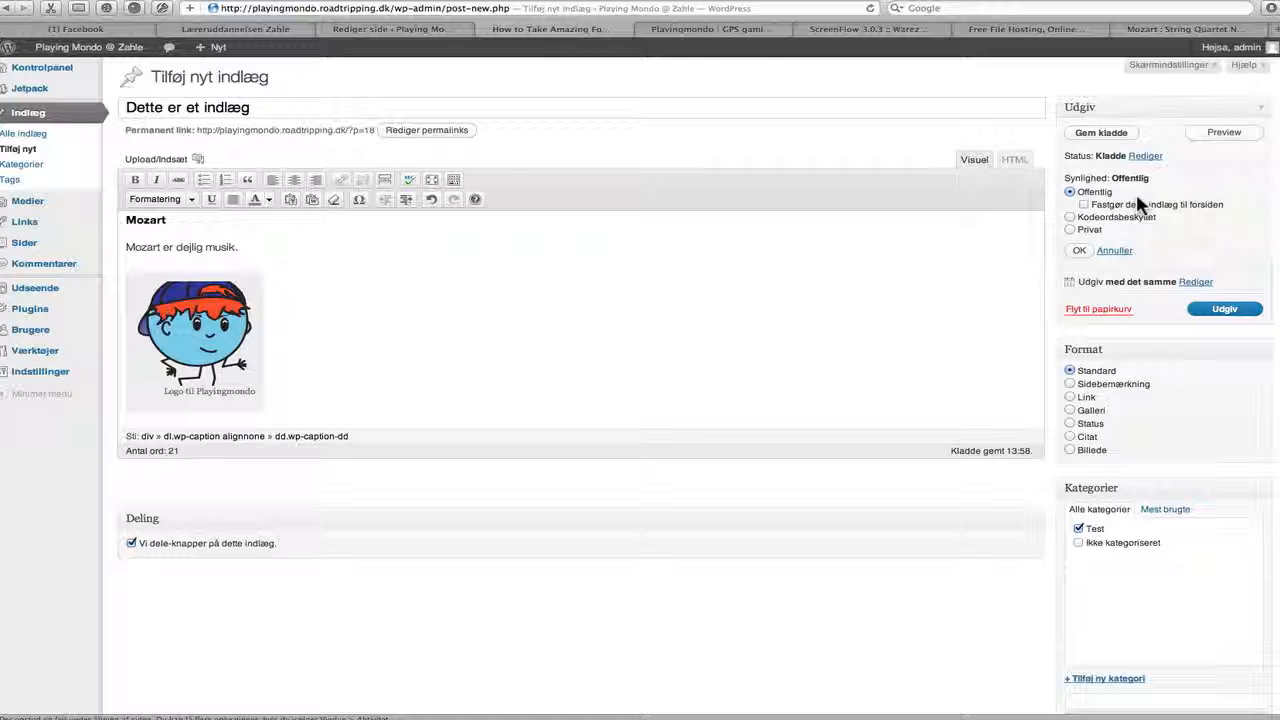
Confirm the visibility as Offentlig, and examine the post's status options, keeping the status Kladde.
click(1079, 250)
click(1147, 157)
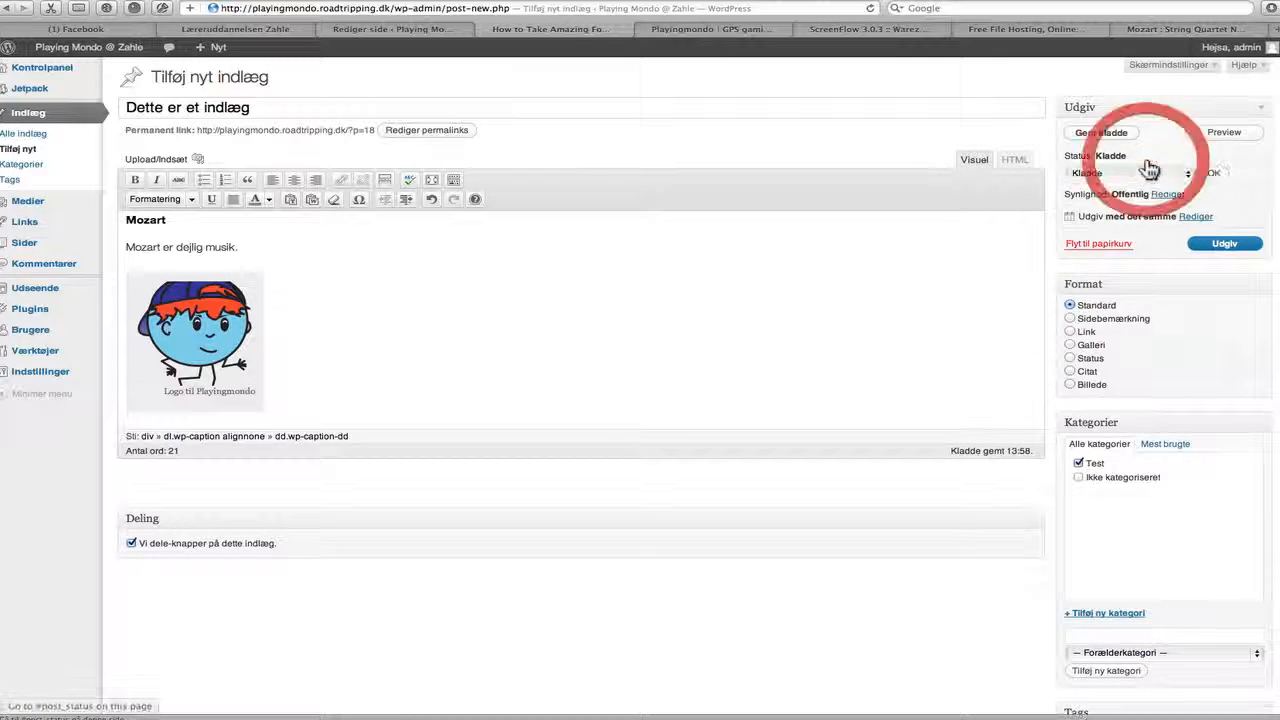
click(1108, 171)
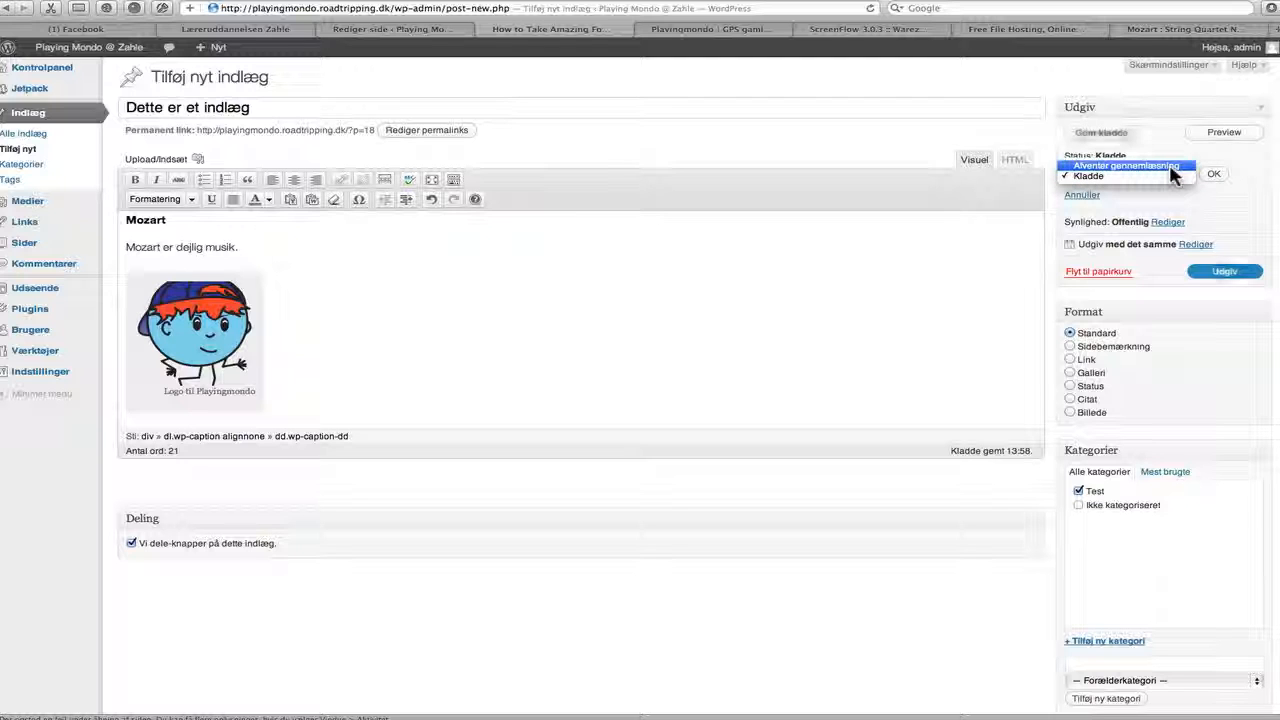
click(1152, 178)
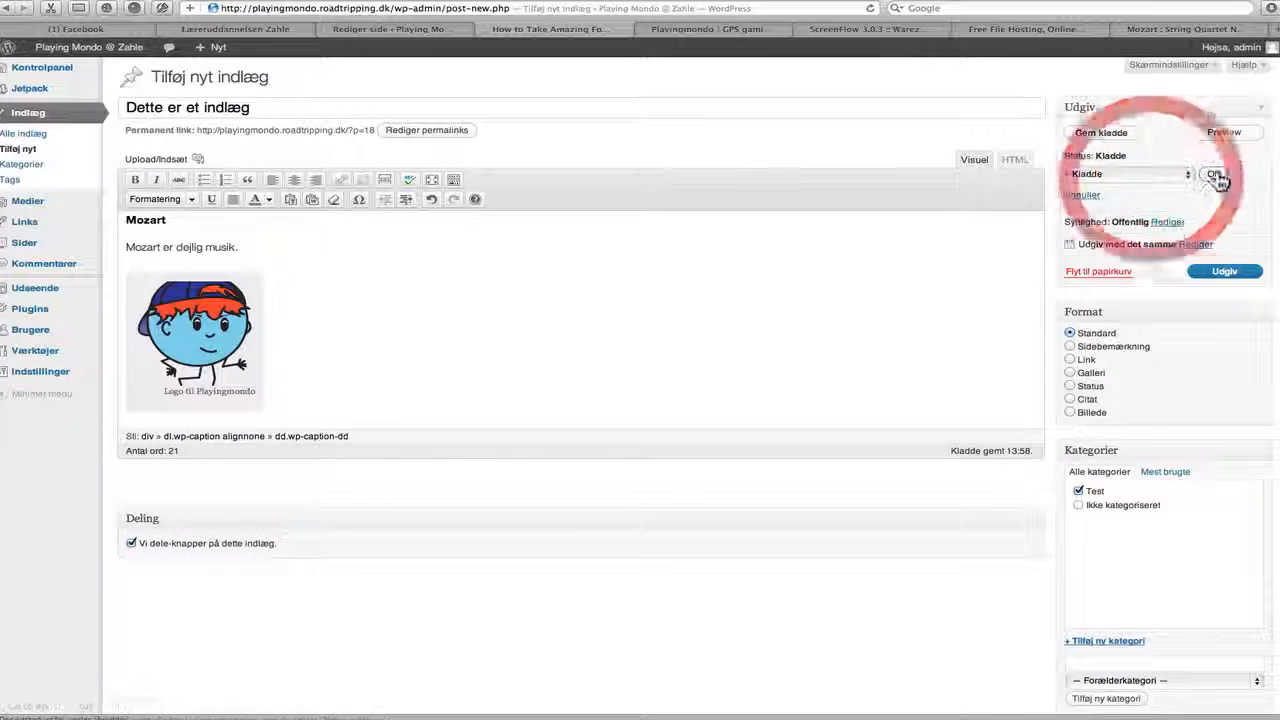
click(1213, 174)
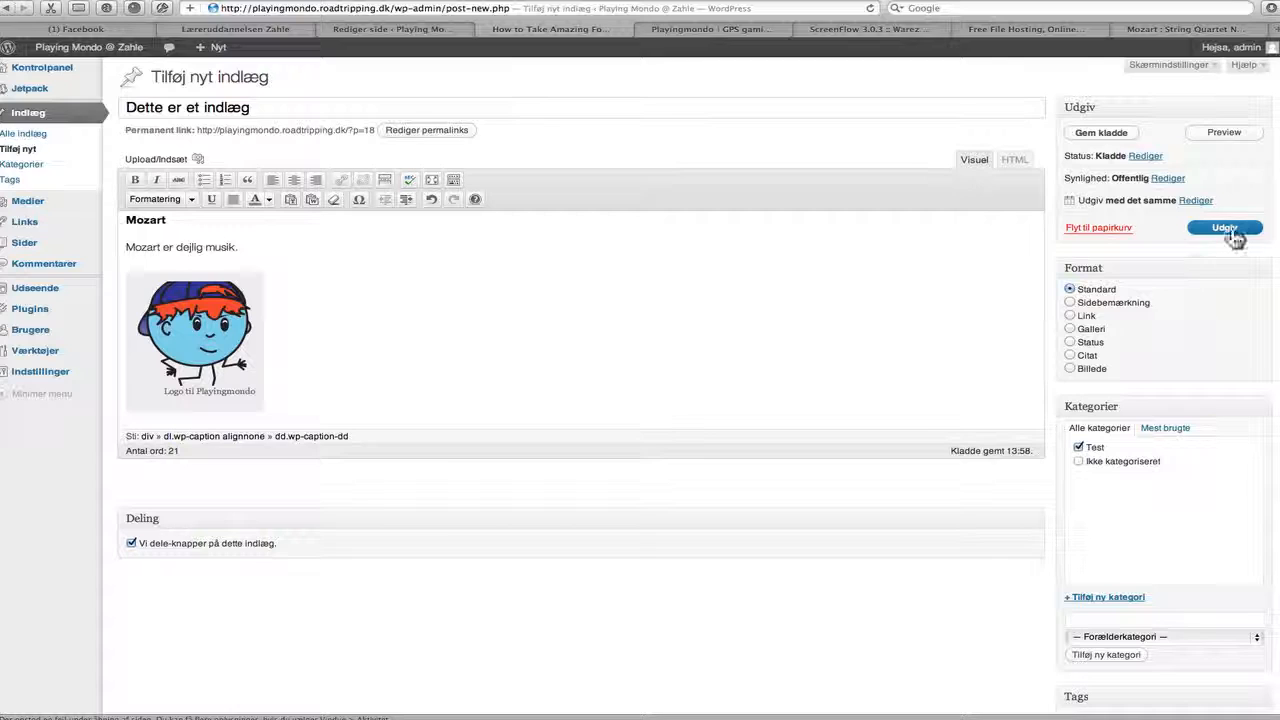
Publish the post "Dette er et indlæg" and open its public page.
click(1232, 230)
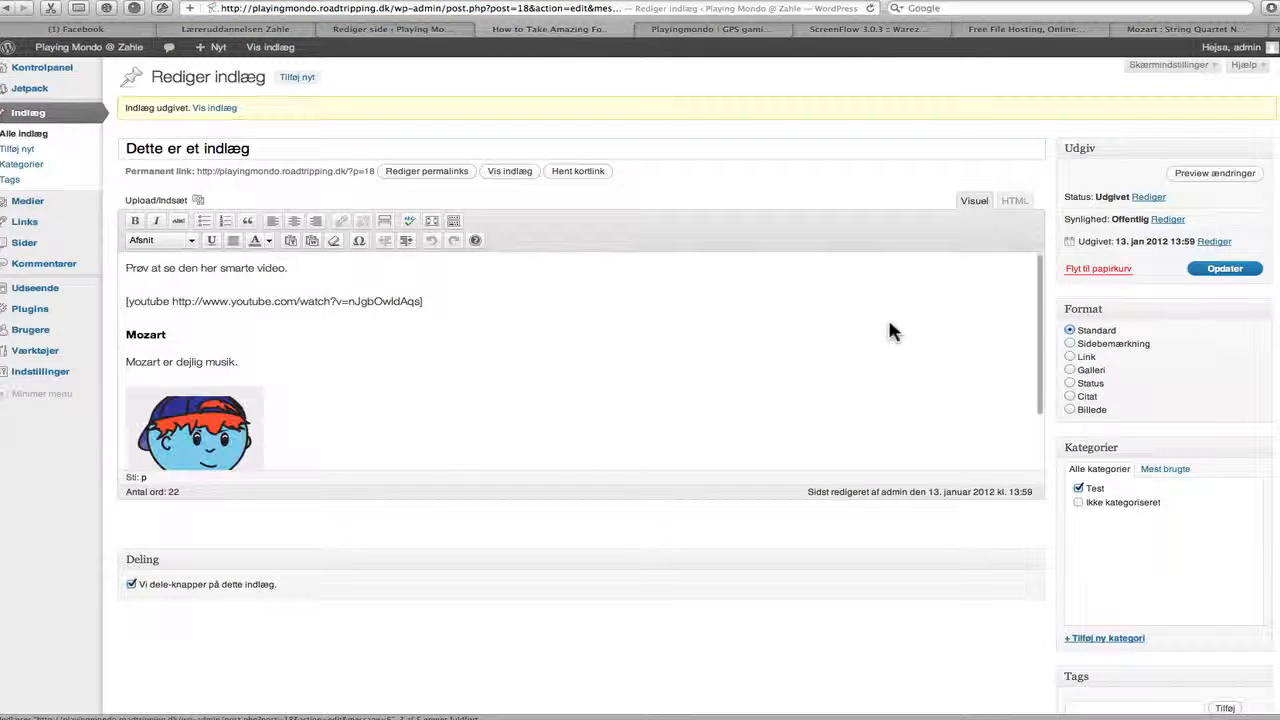
click(215, 108)
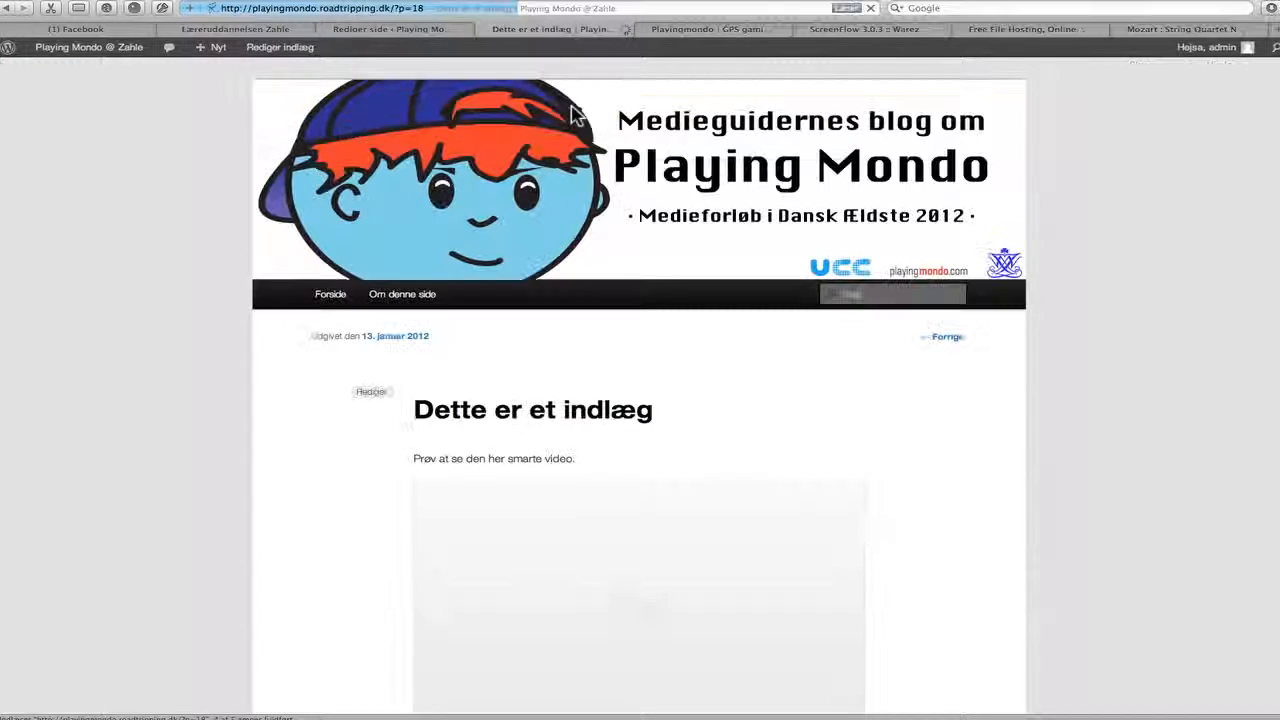
Examine the published post from header to comment area, including its date, video, captioned image, category, tags and author.
scroll(667, 334, down, 1)
scroll(668, 350, down, 5)
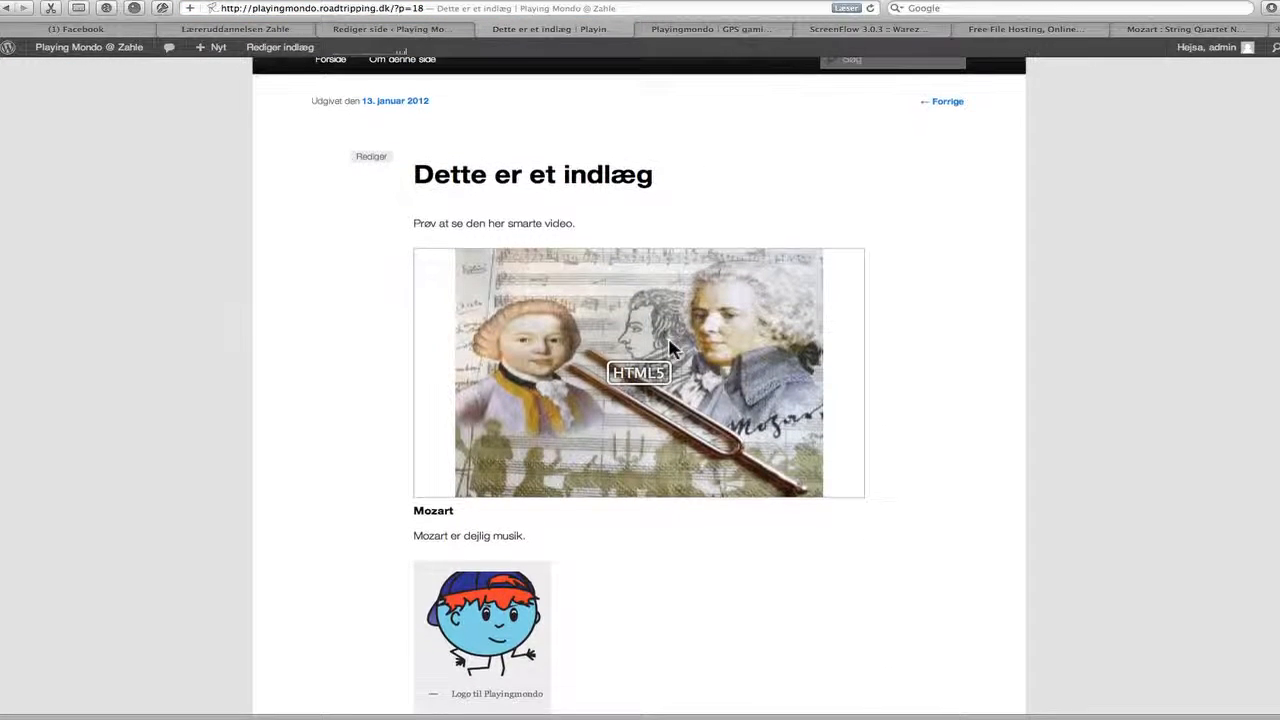
scroll(523, 277, down, 2)
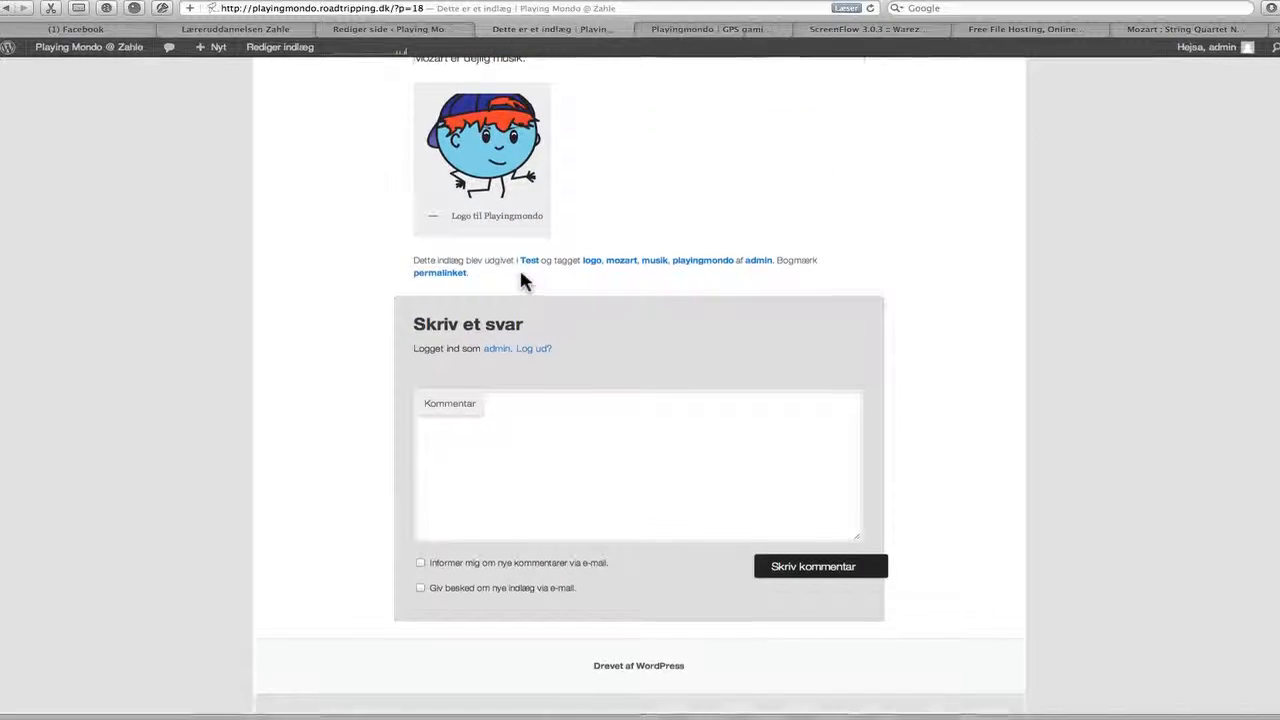
scroll(521, 278, up, 4)
scroll(521, 278, down, 2)
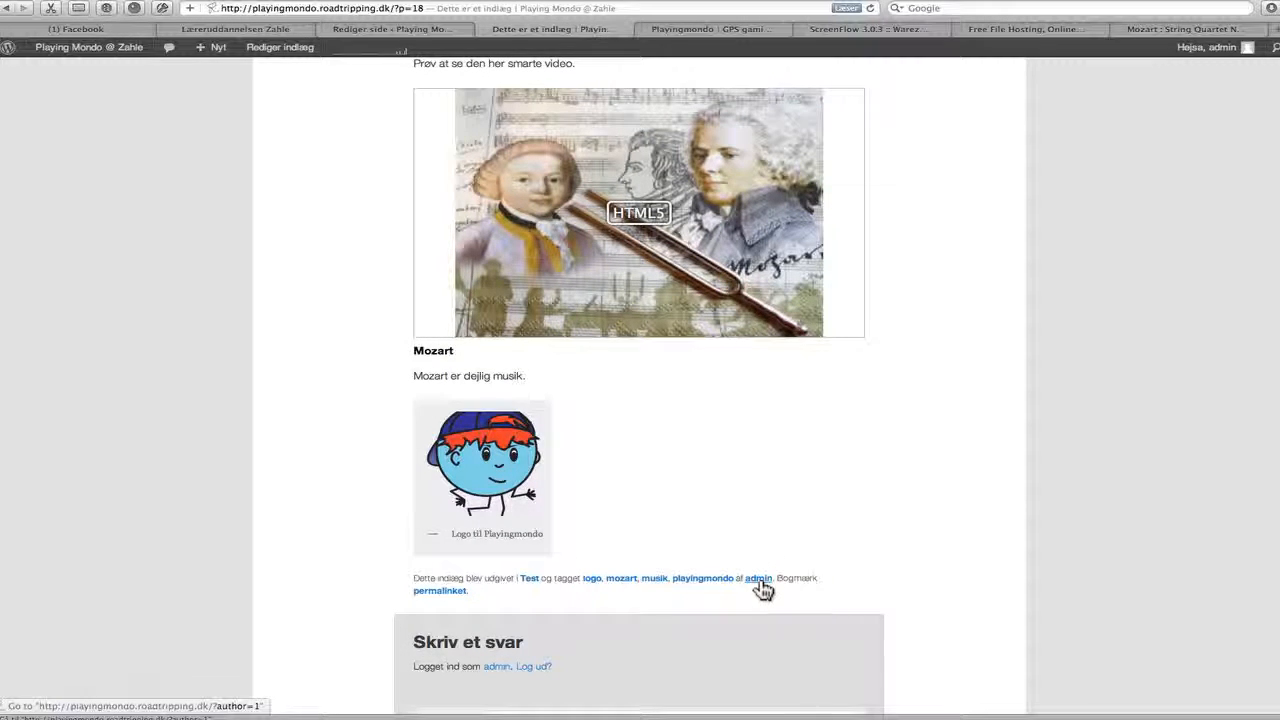
scroll(746, 590, up, 5)
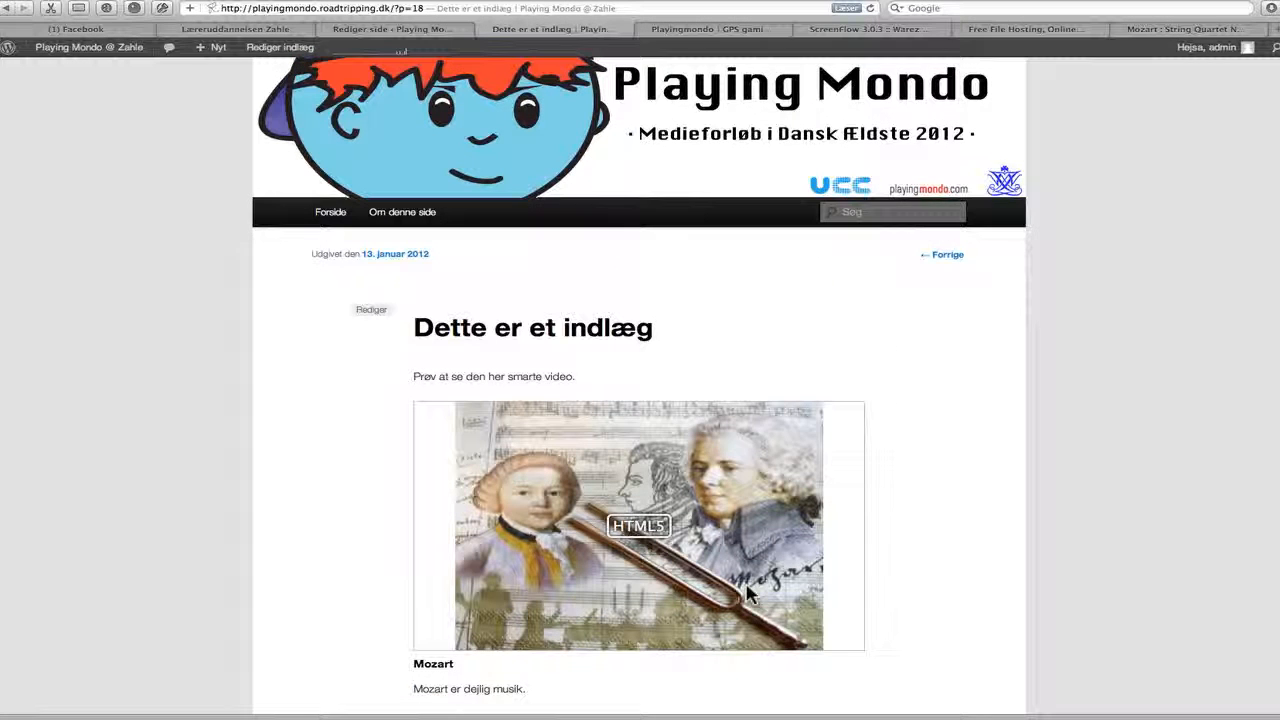
scroll(746, 590, down, 3)
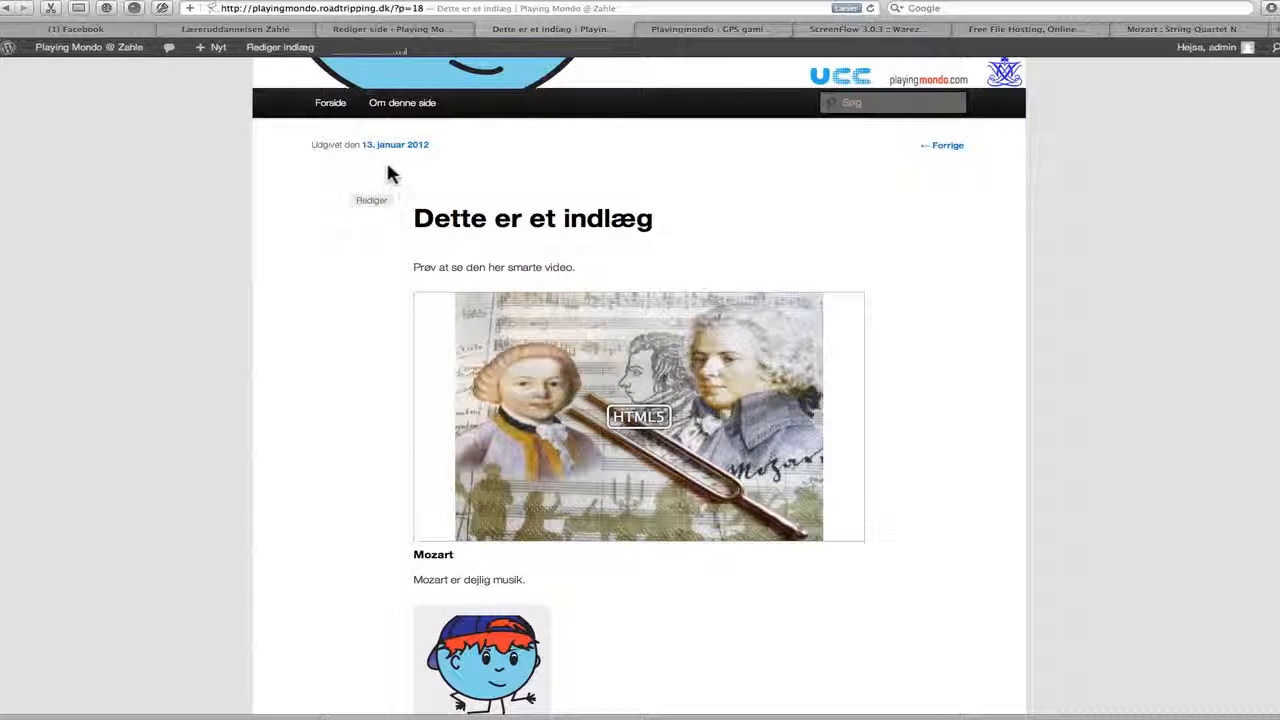
scroll(291, 317, up, 5)
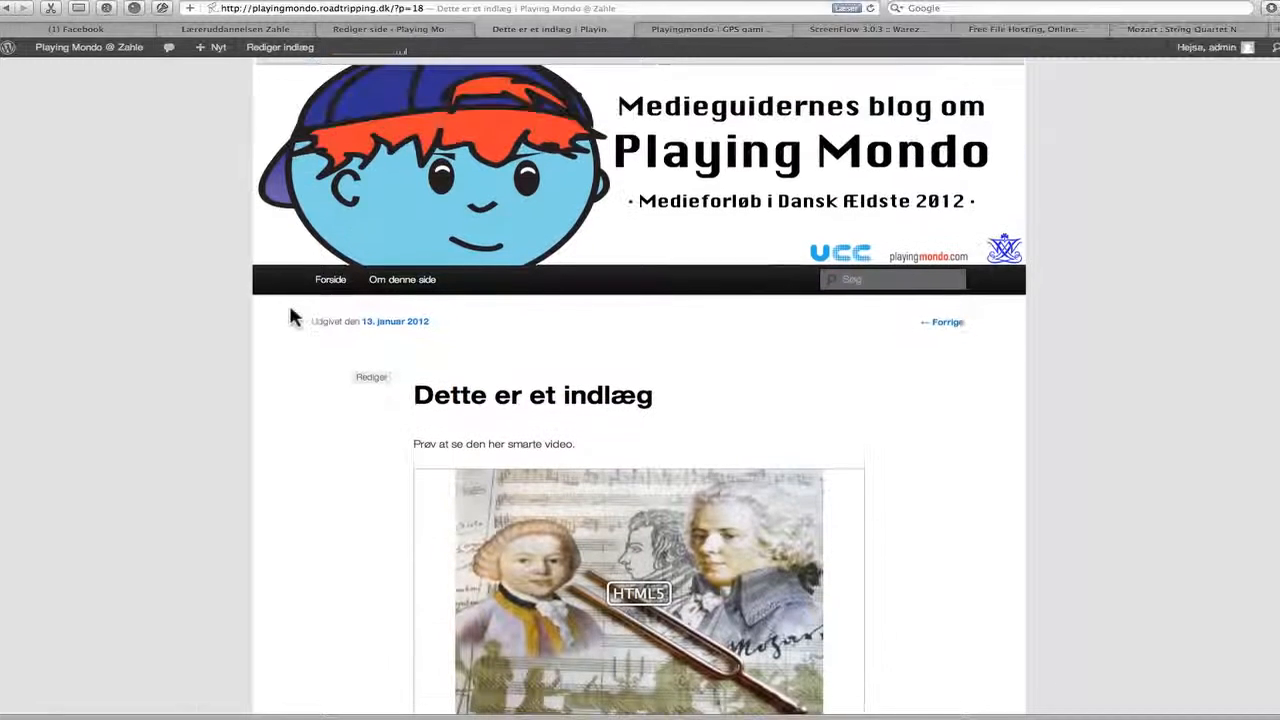
scroll(215, 385, down, 3)
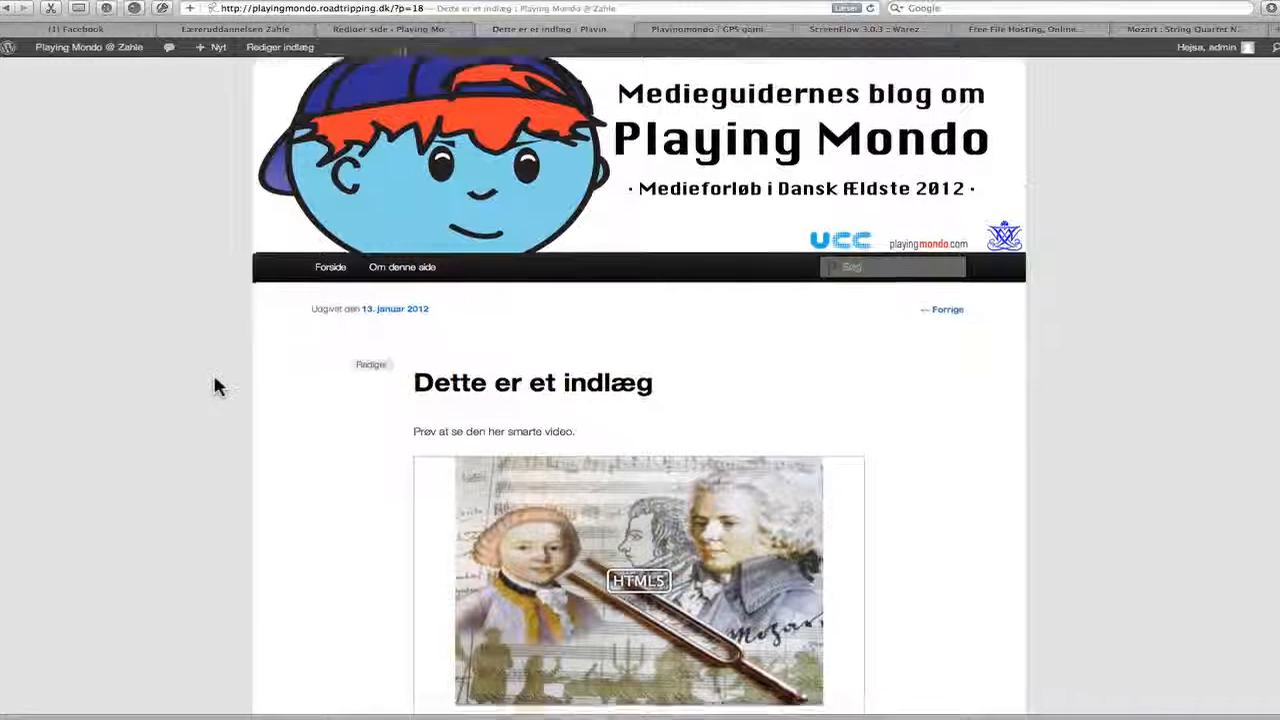
scroll(215, 385, down, 1)
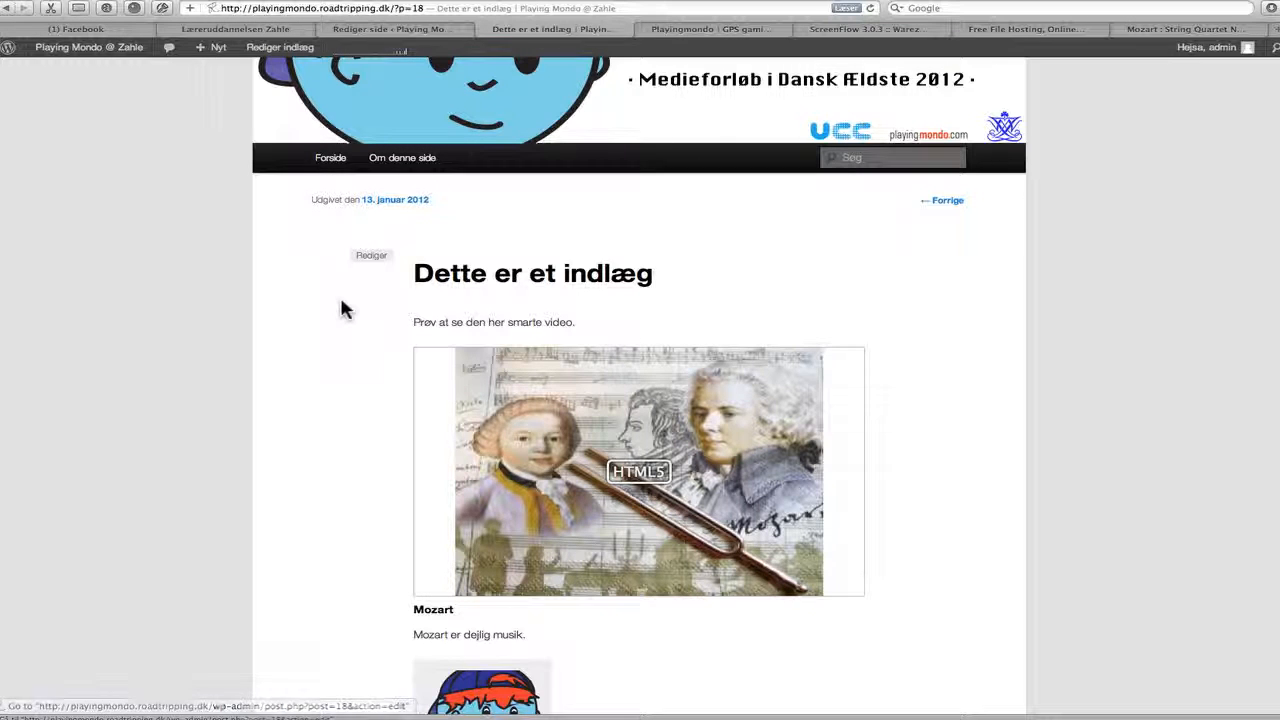
Play the embedded Mozart video briefly and pause it, and look over the comment form below the post.
scroll(630, 440, down, 5)
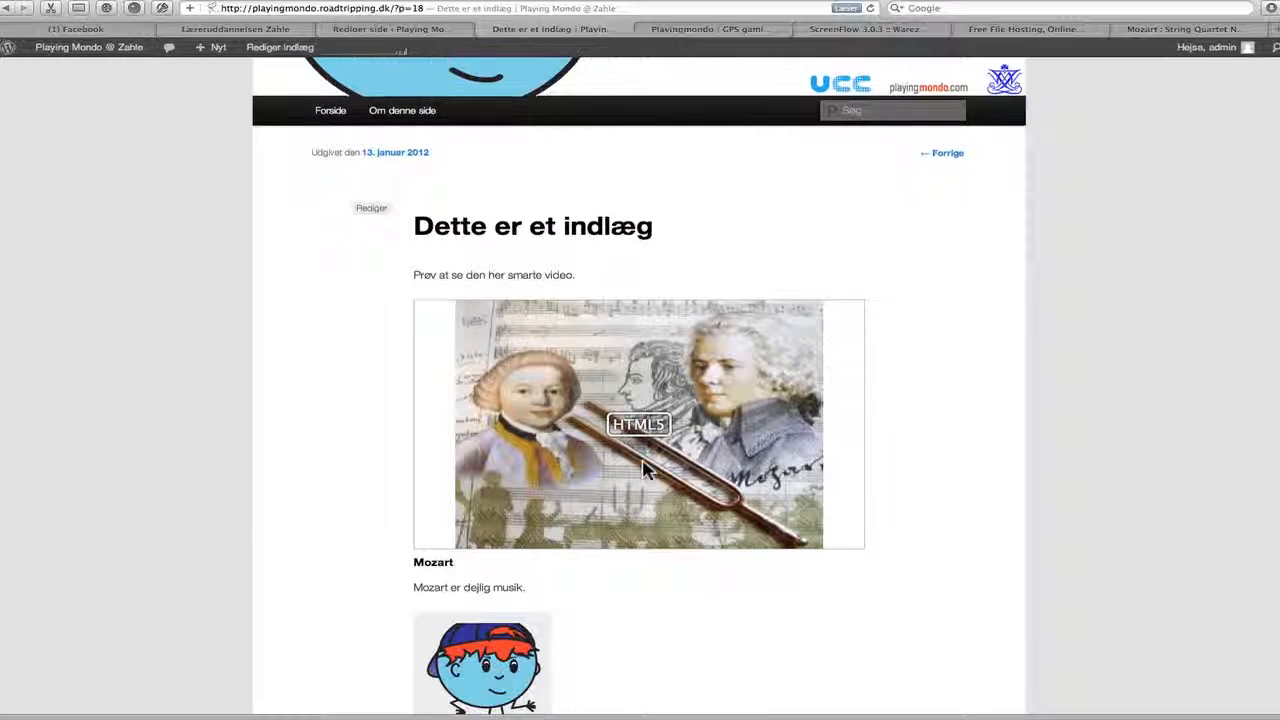
click(604, 280)
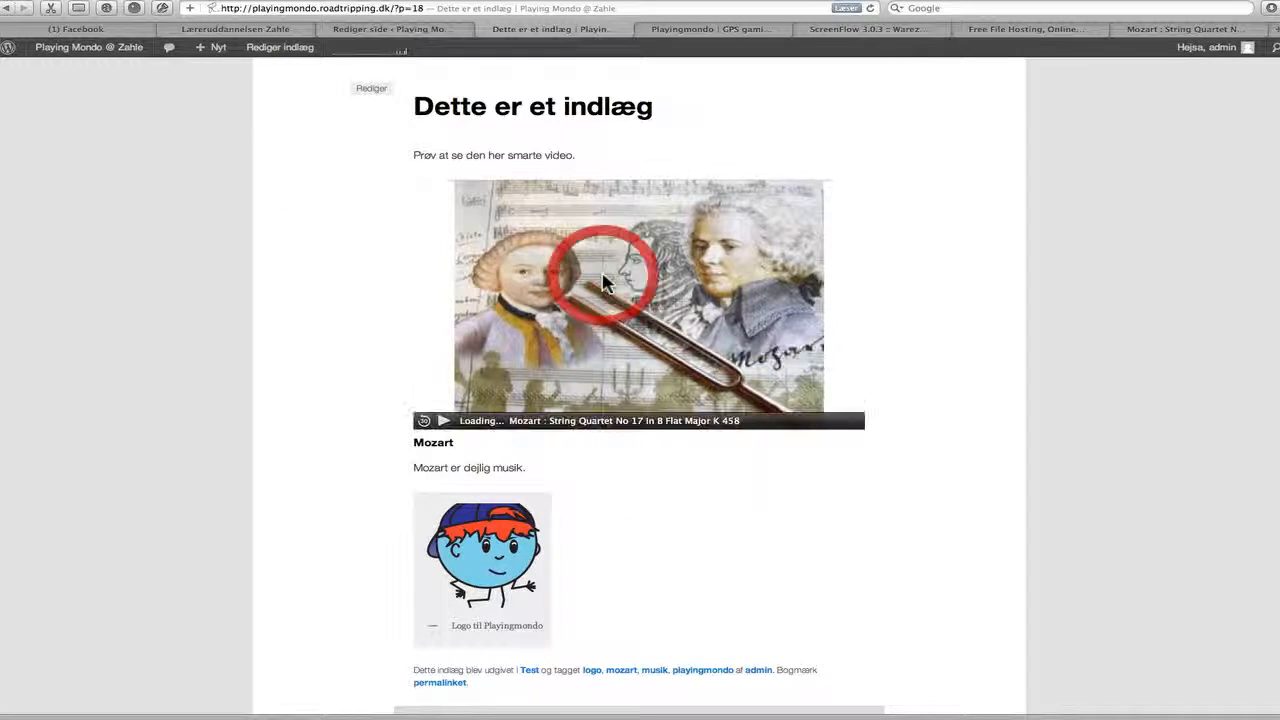
click(441, 422)
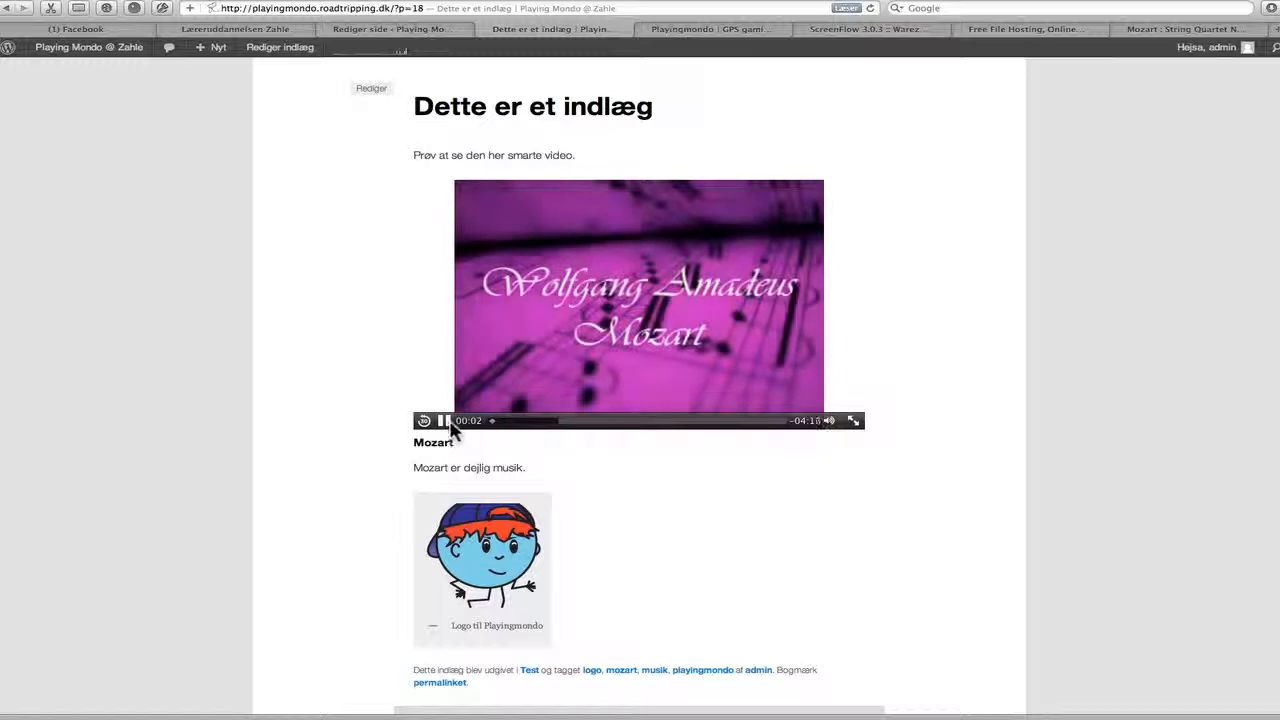
click(438, 421)
scroll(620, 512, down, 5)
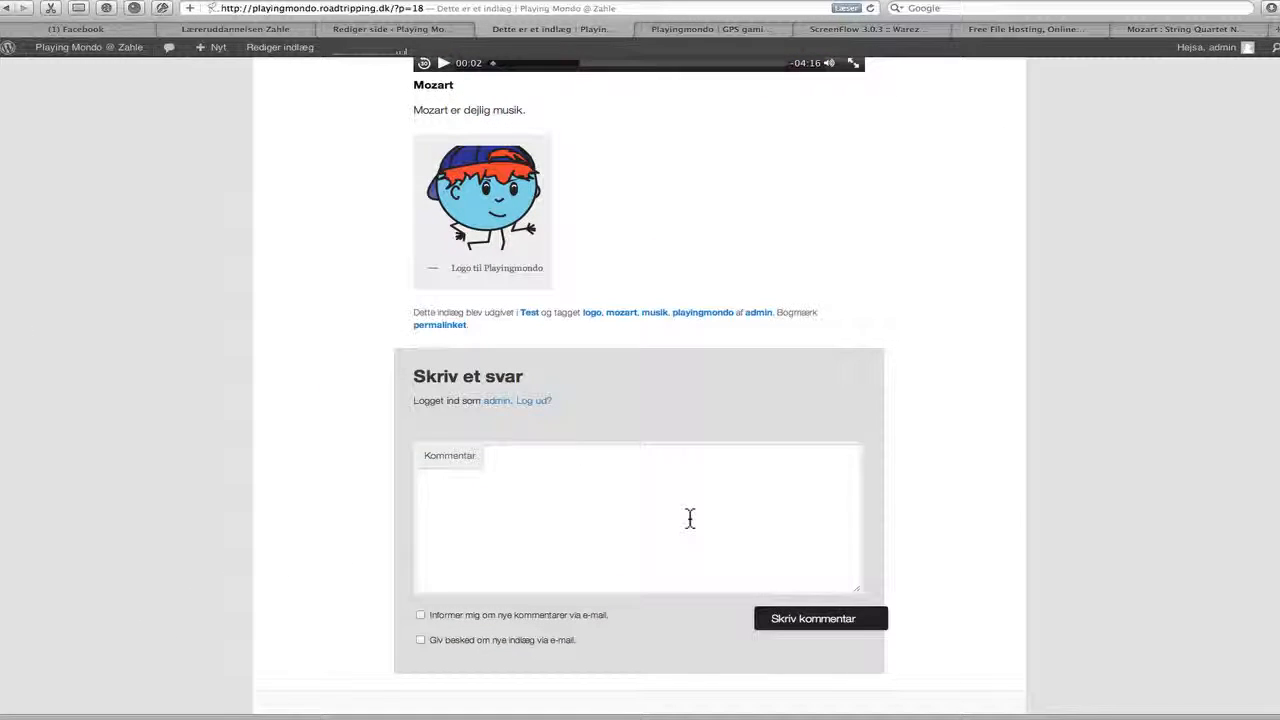
scroll(689, 517, down, 2)
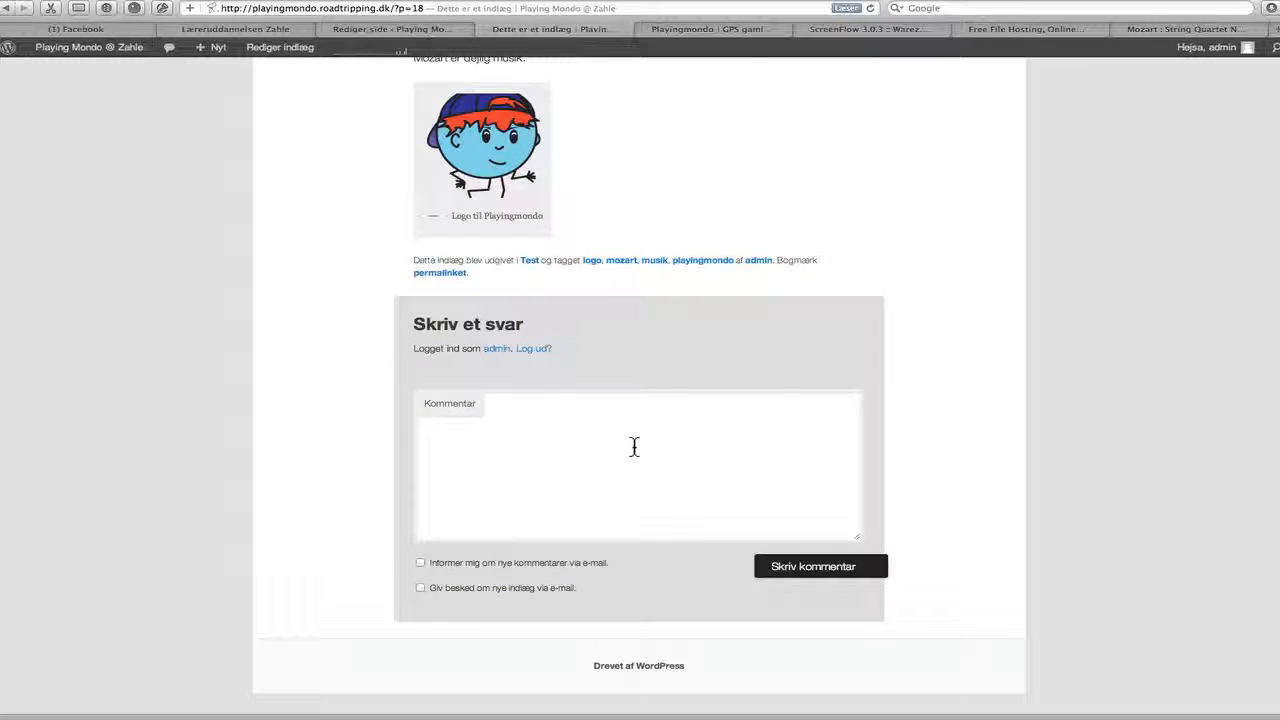